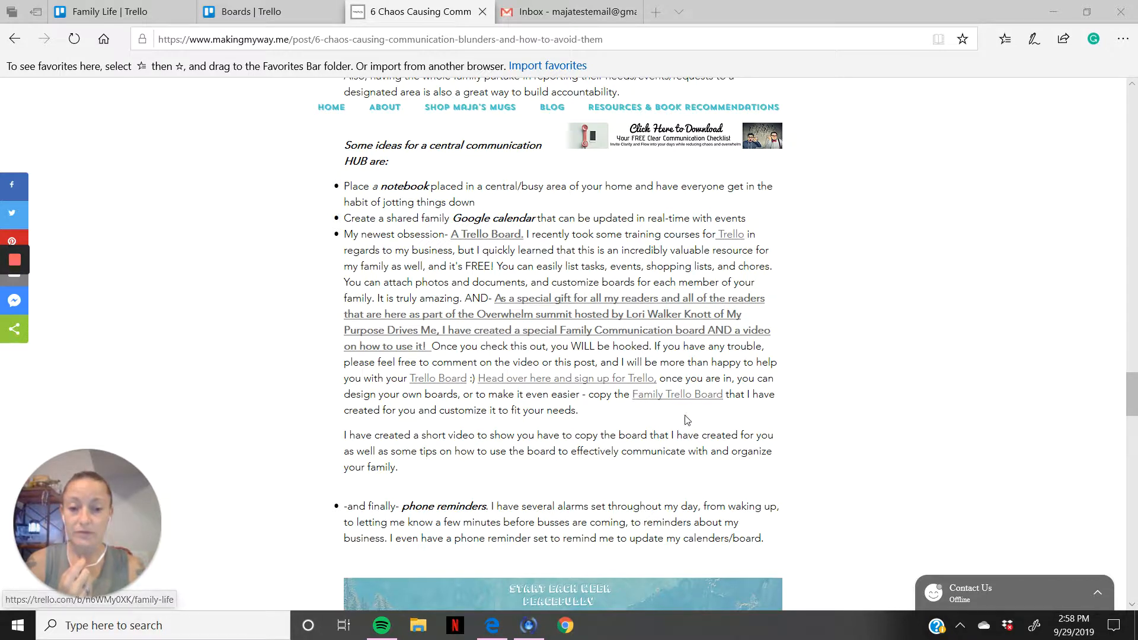
Step: Open the Family Trello Board linked in the blog post and check which Trello account is signed in
click(658, 397)
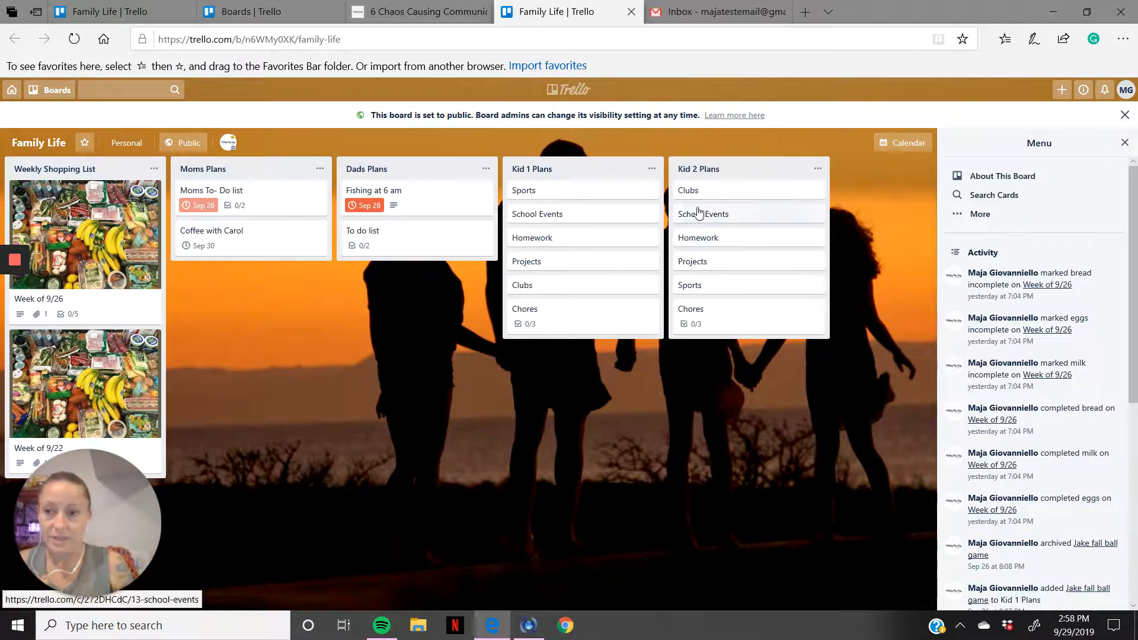
click(1125, 91)
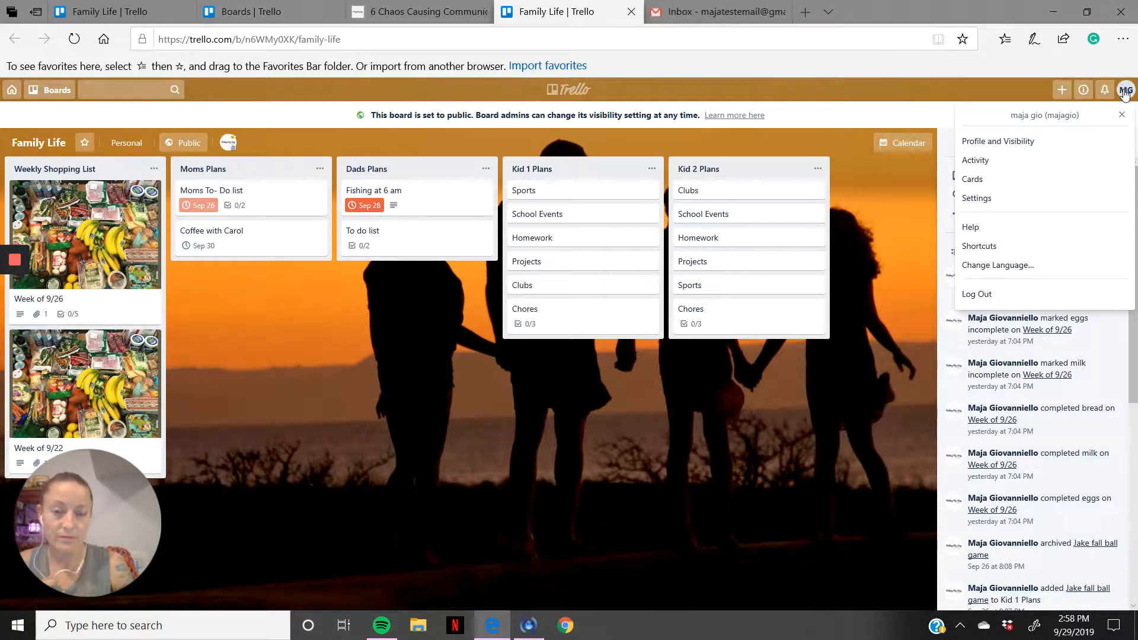
click(972, 90)
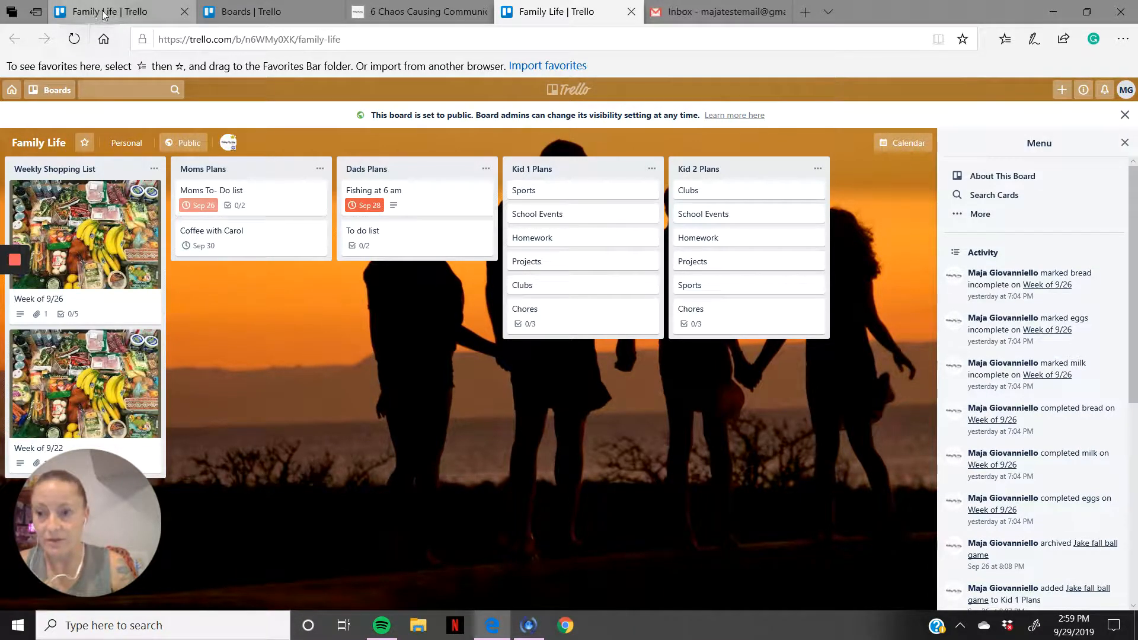
Step: Close the older Family Life and Boards pages and return to the newly opened Family Life board
click(136, 13)
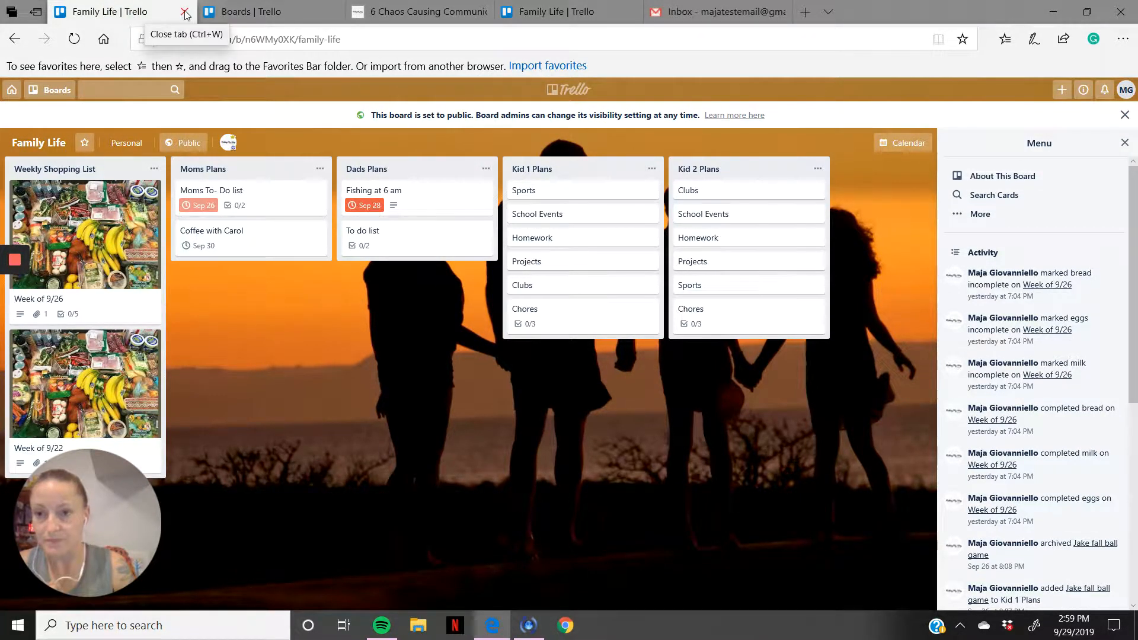
click(184, 12)
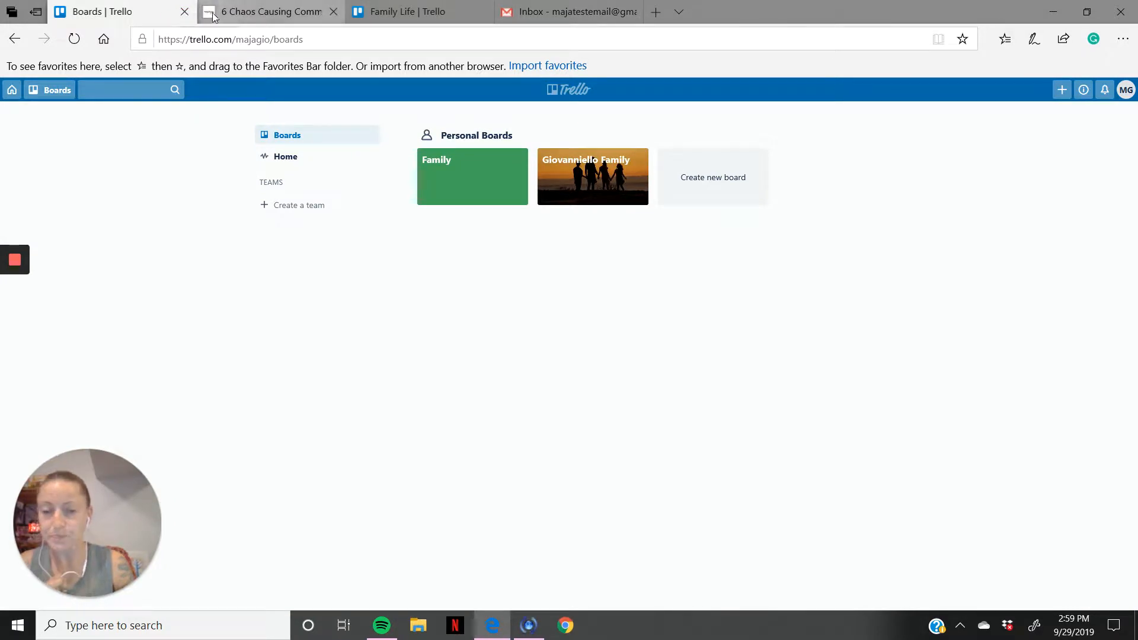
mouse_move(252, 13)
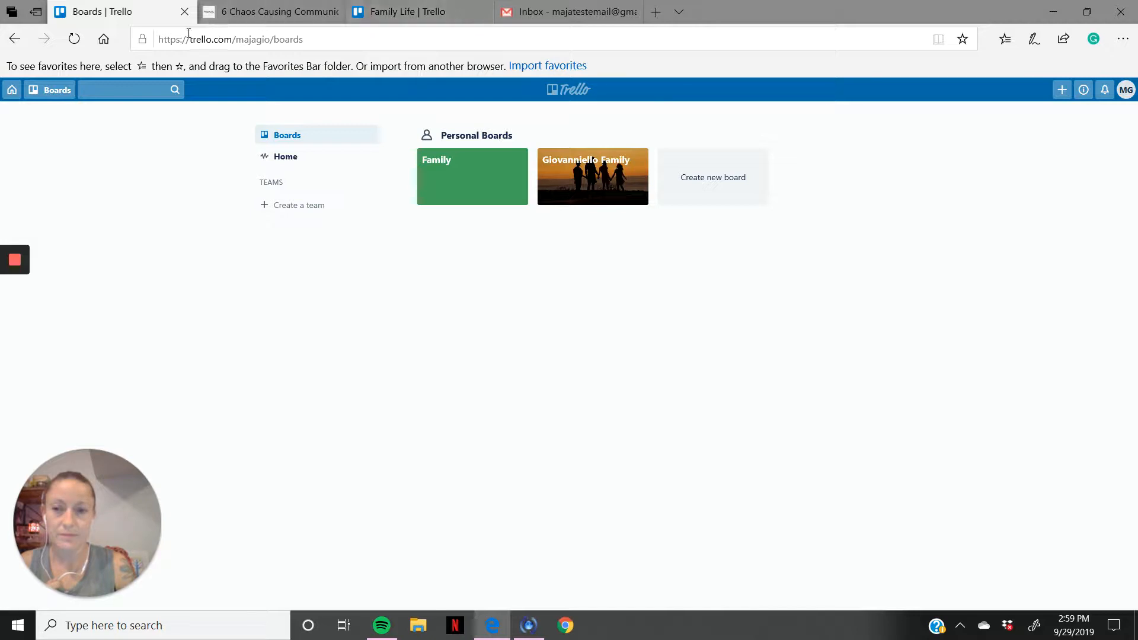
click(184, 12)
click(249, 12)
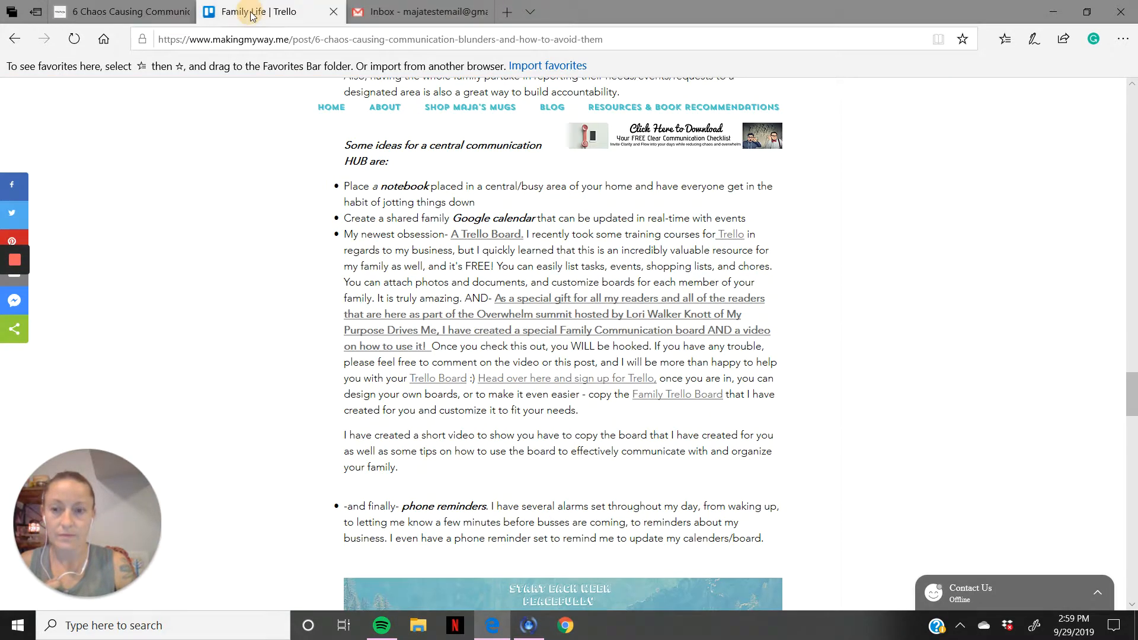
Step: Check the Gmail inbox of the test account, then return to the Family Life board
click(407, 12)
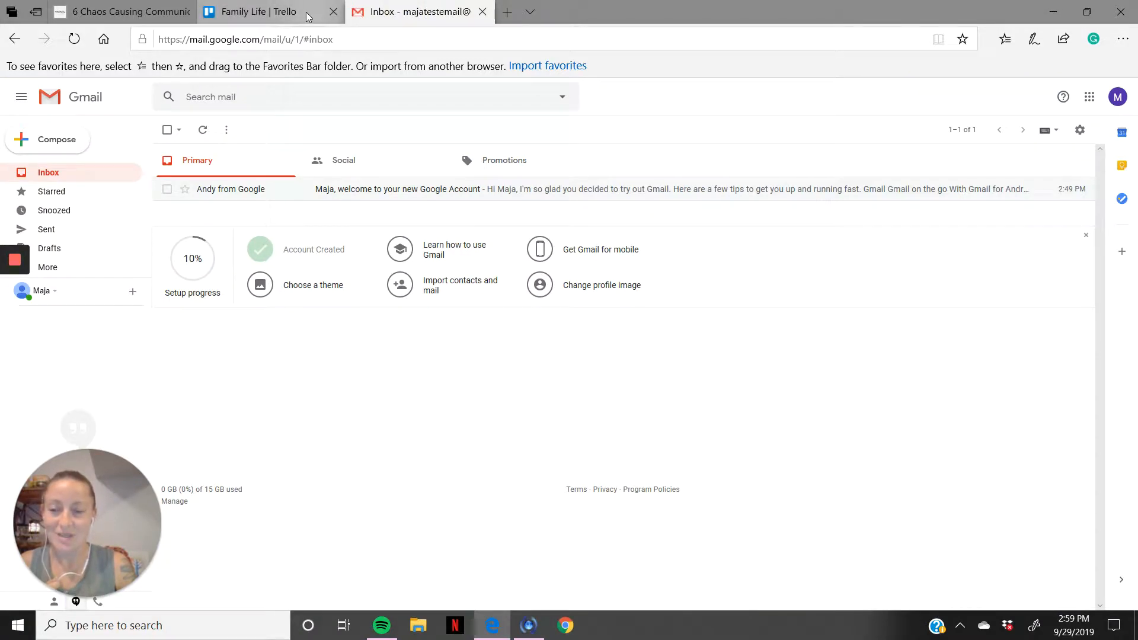
mouse_move(308, 17)
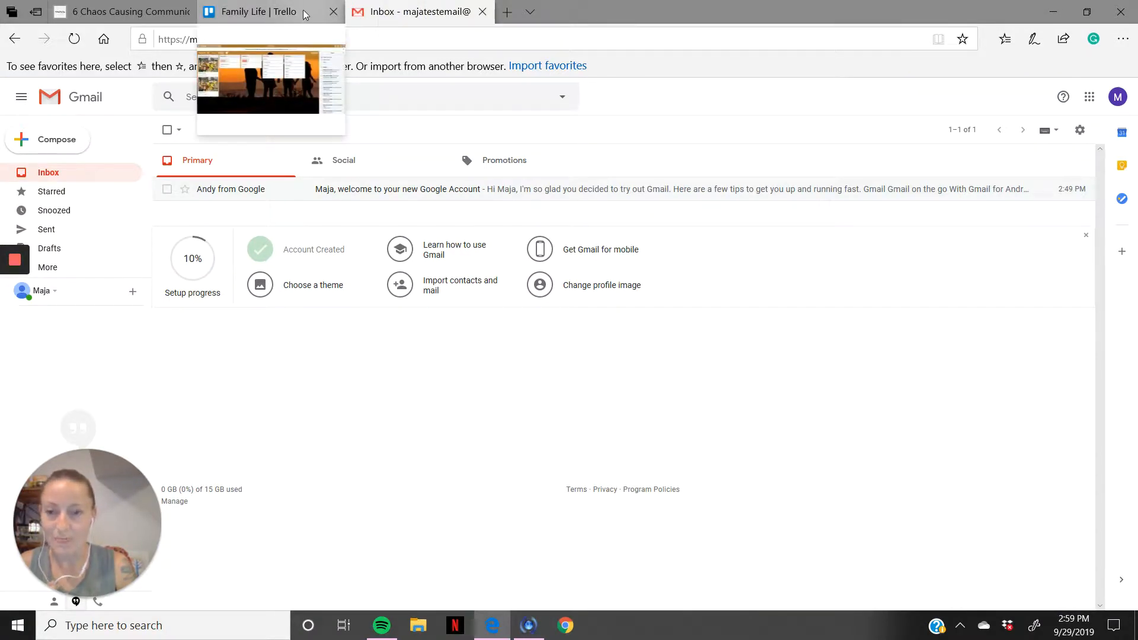
click(285, 12)
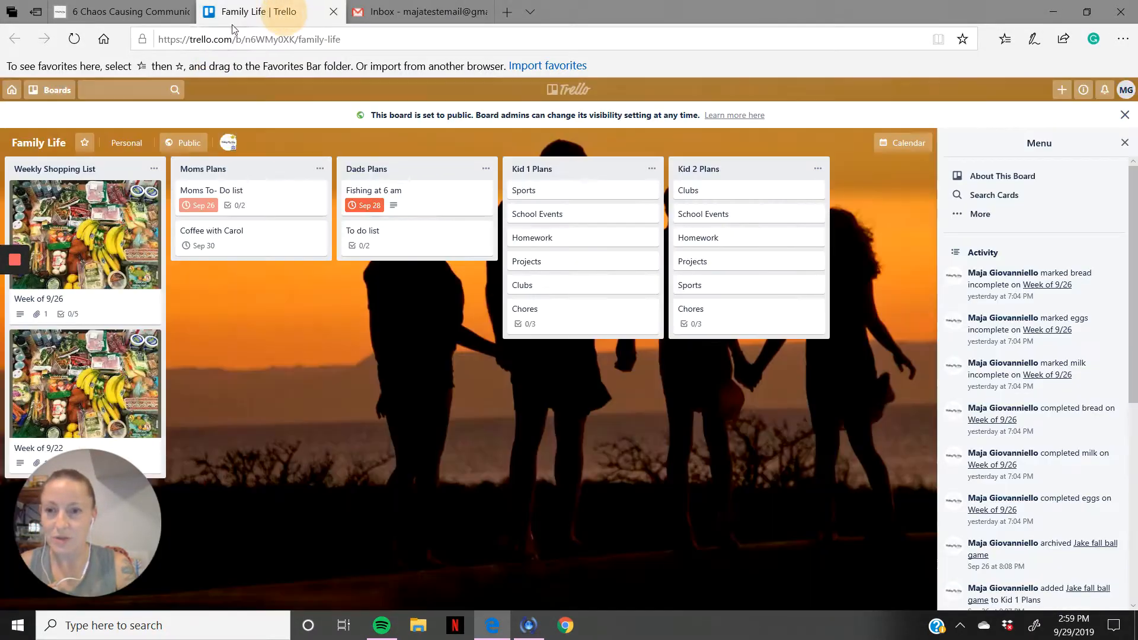
Step: Go back to the blog post and open its "Head over here and sign up for Trello" link
click(148, 17)
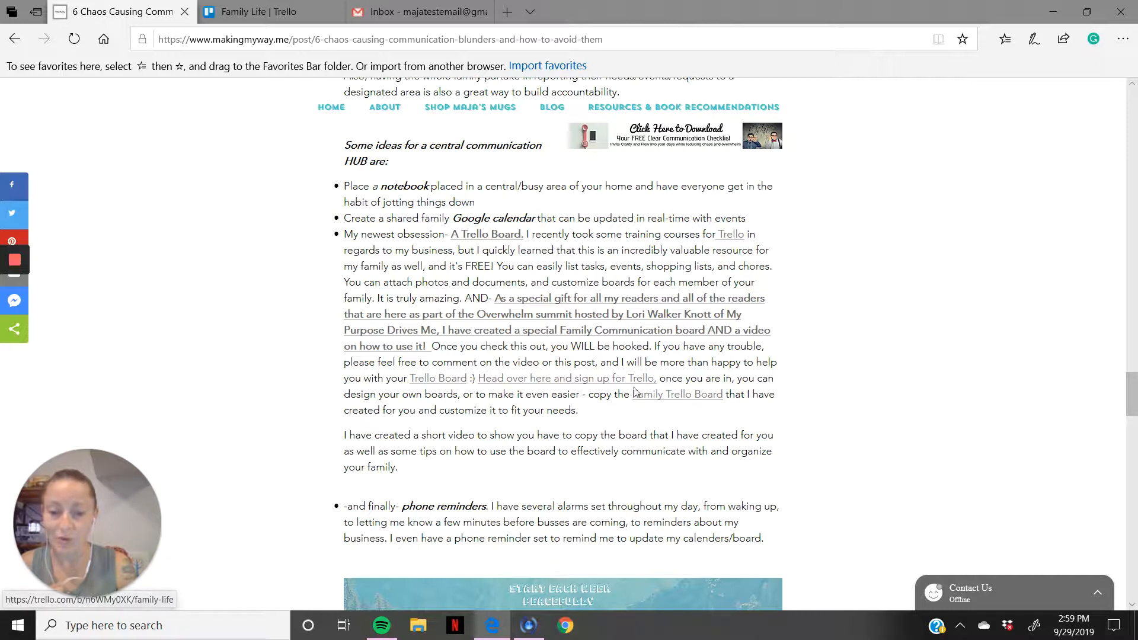
click(547, 385)
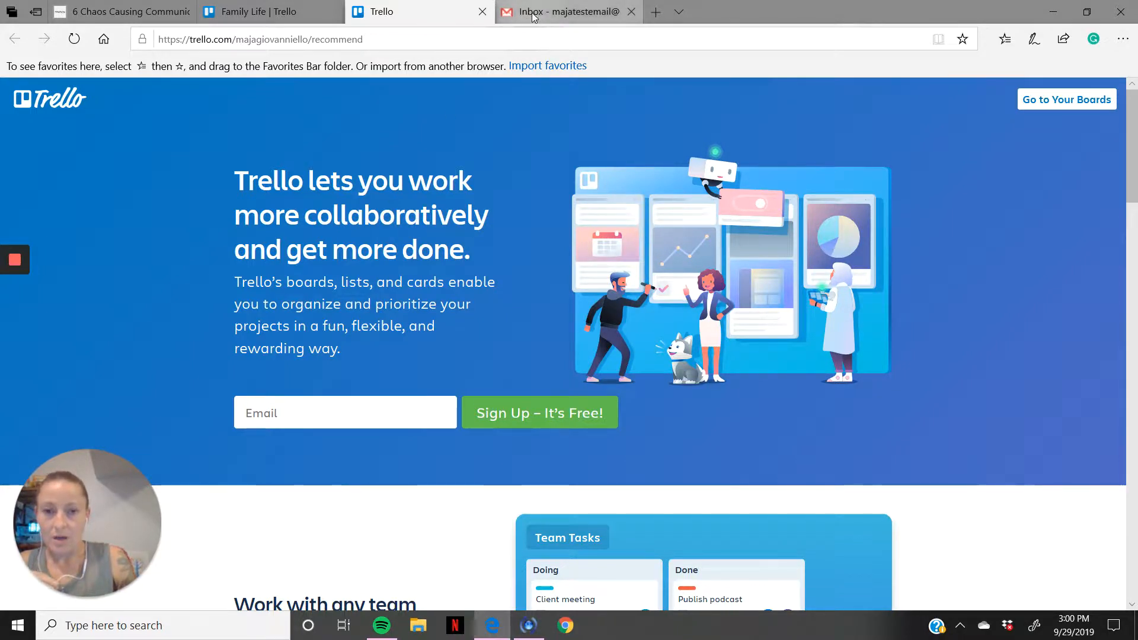
mouse_move(535, 16)
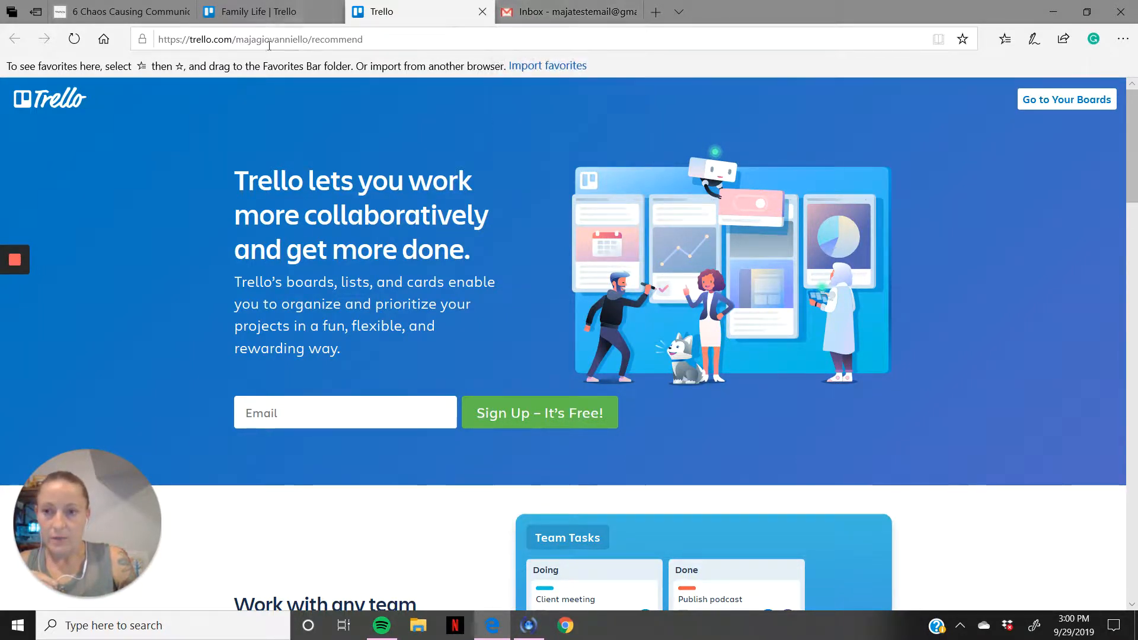
mouse_move(138, 17)
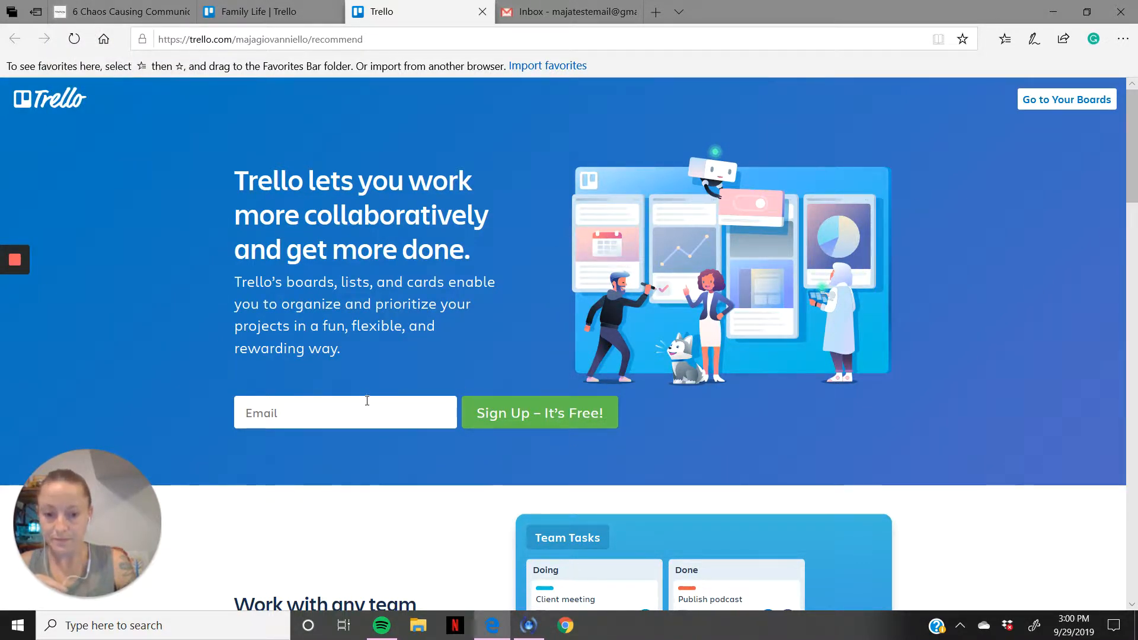
Step: Enter the test account's e-mail address on the Trello landing page and submit it for the free sign-up
click(319, 417)
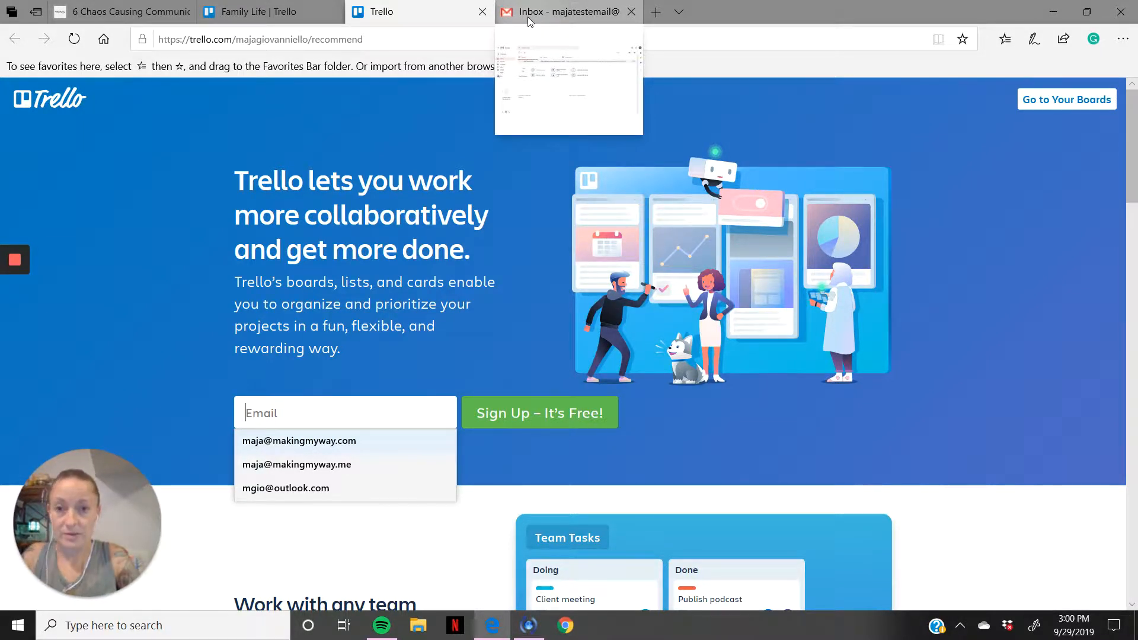
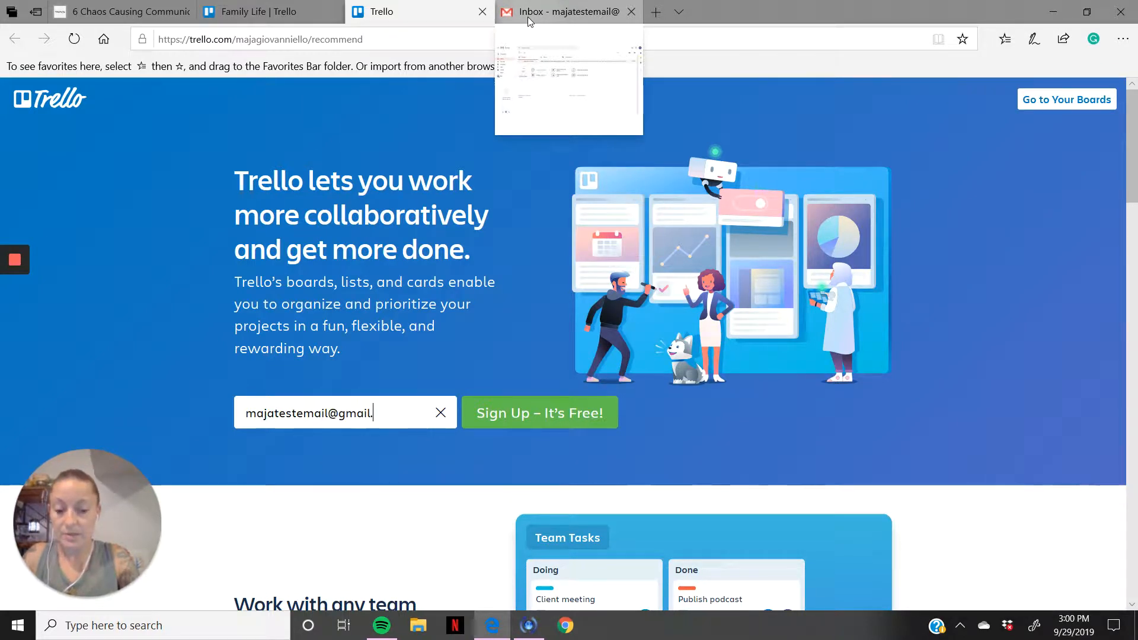
click(550, 421)
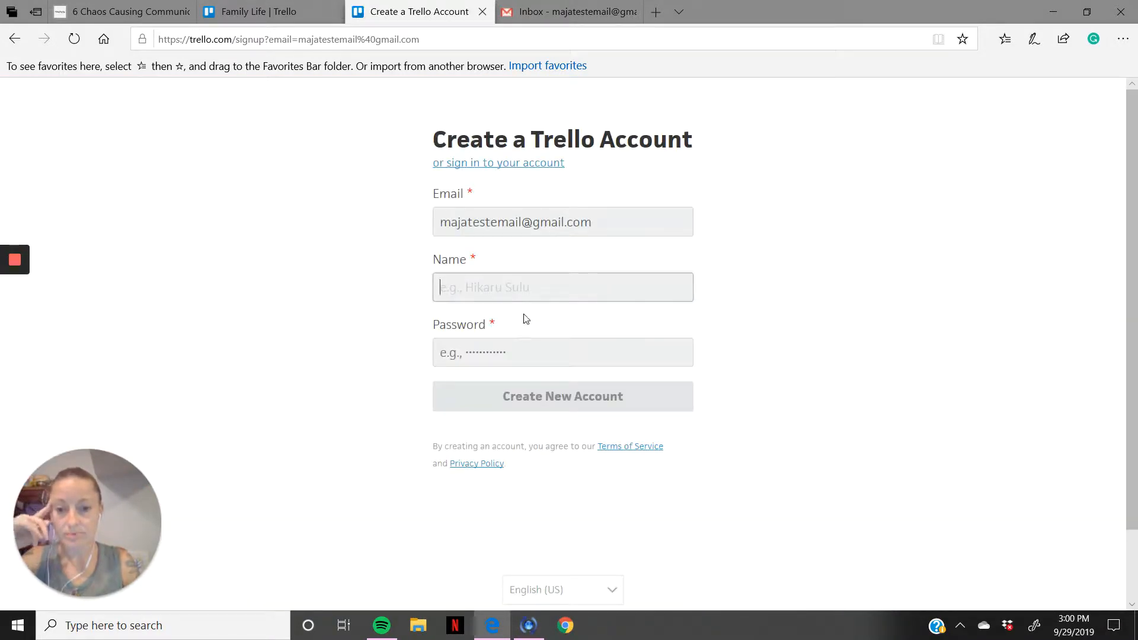
Step: Fill in the account holder's full name and the account password, and create the new Trello account
click(517, 286)
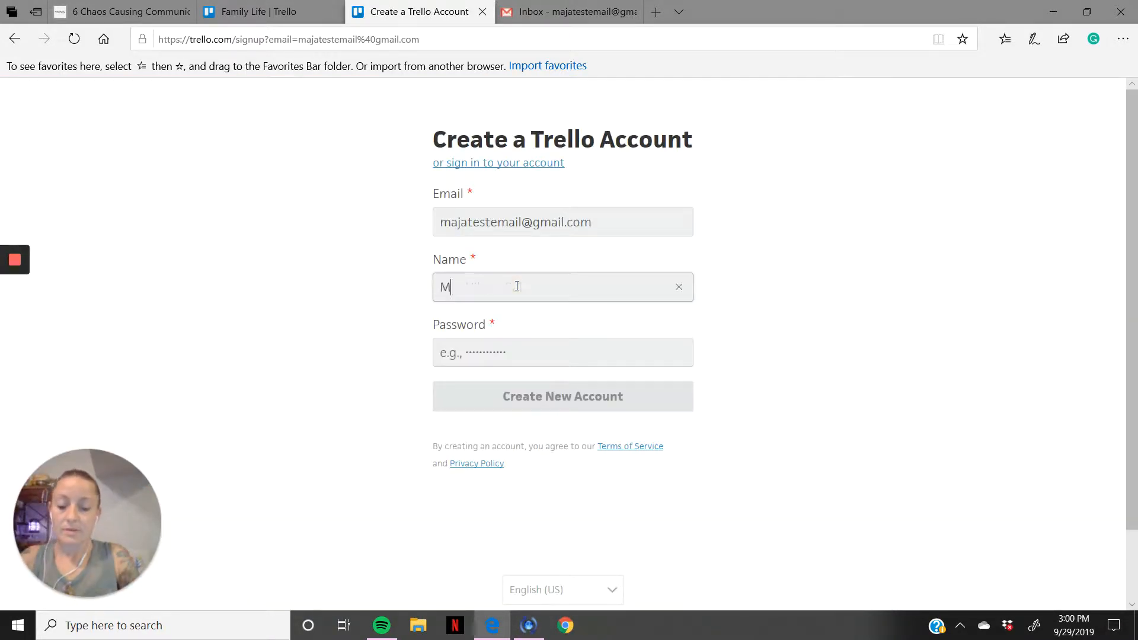
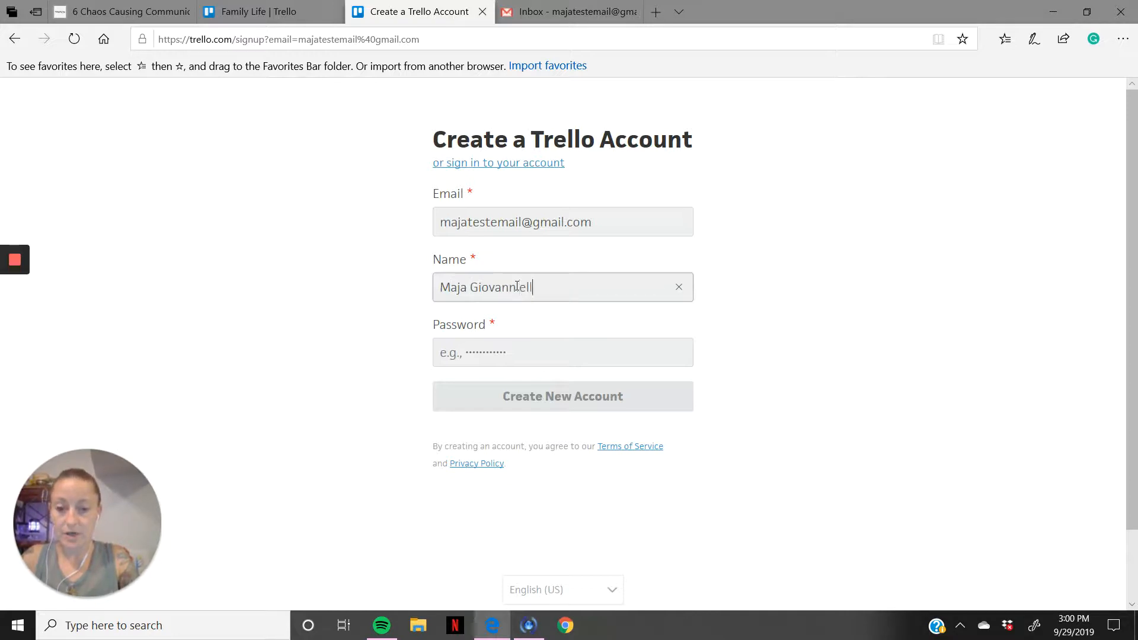
click(512, 355)
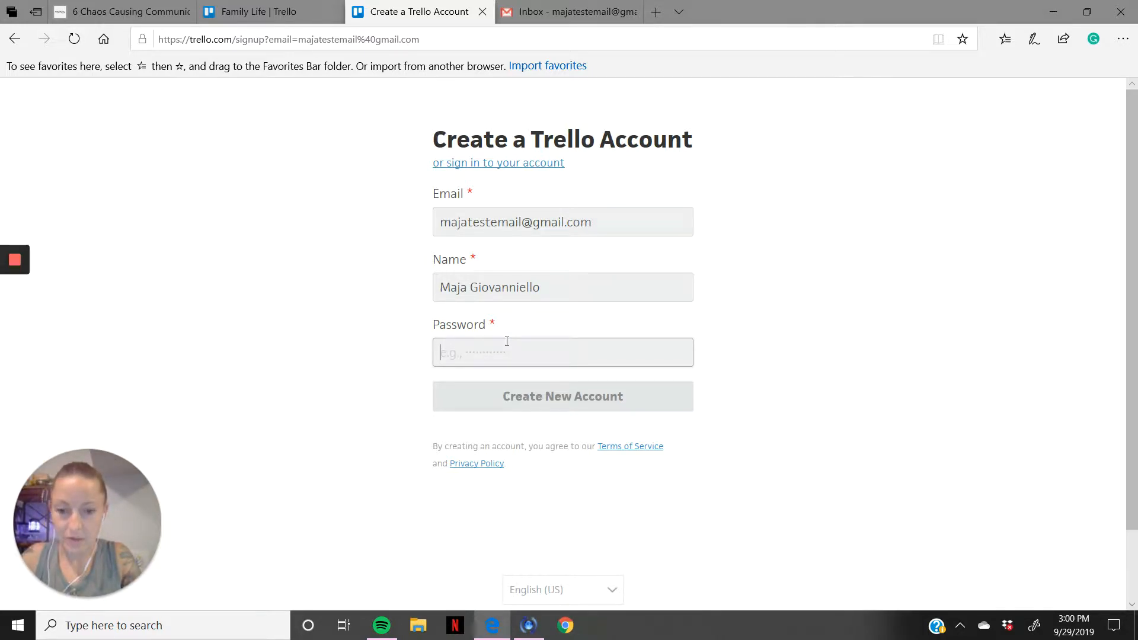
text(********)
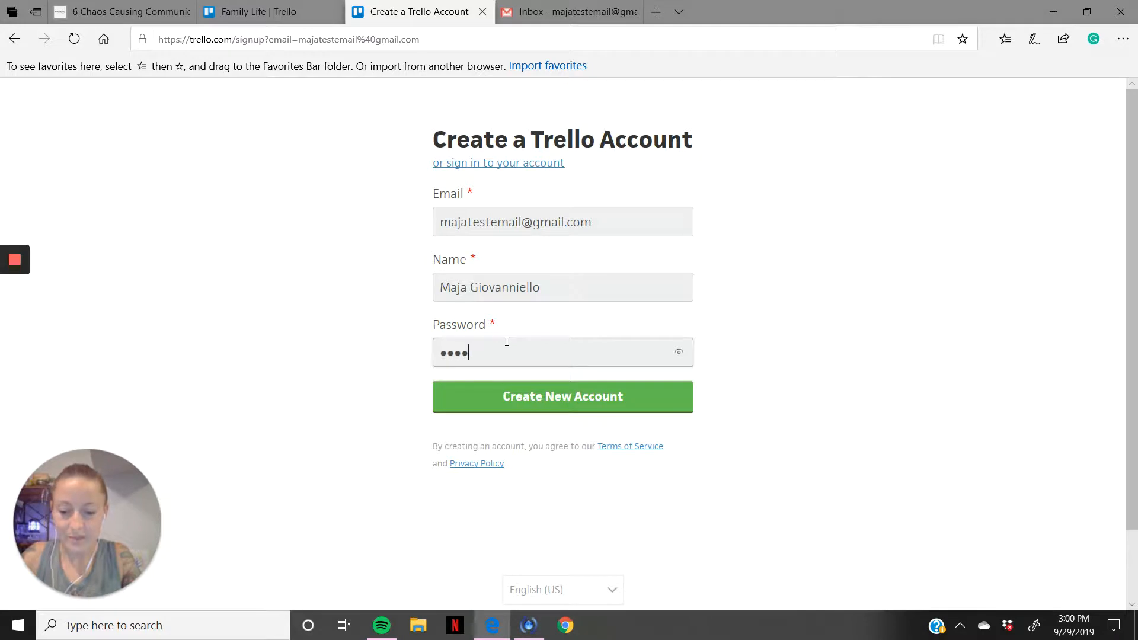
text(*)
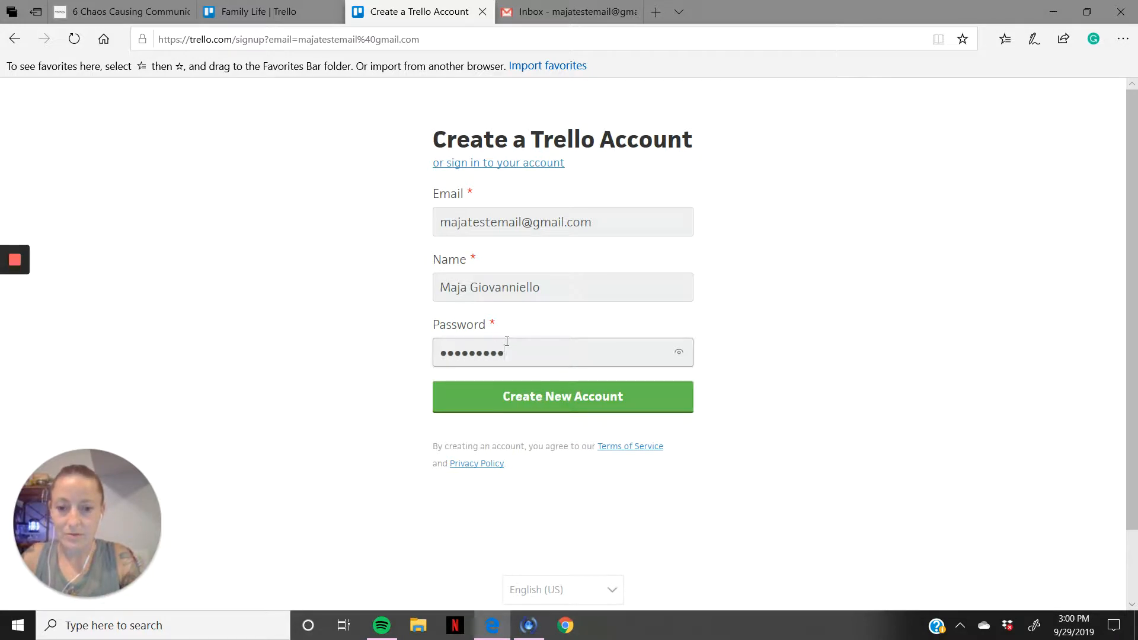
click(534, 397)
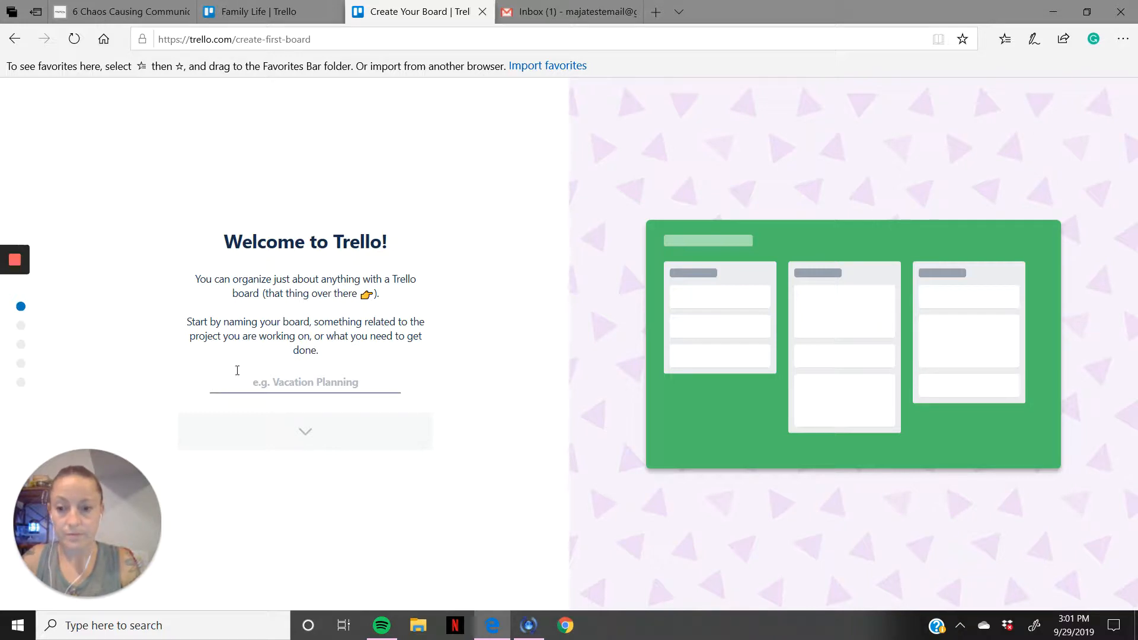
Step: Name the first board "Weekly Reoccuring reminders" in the Trello welcome setup
click(285, 383)
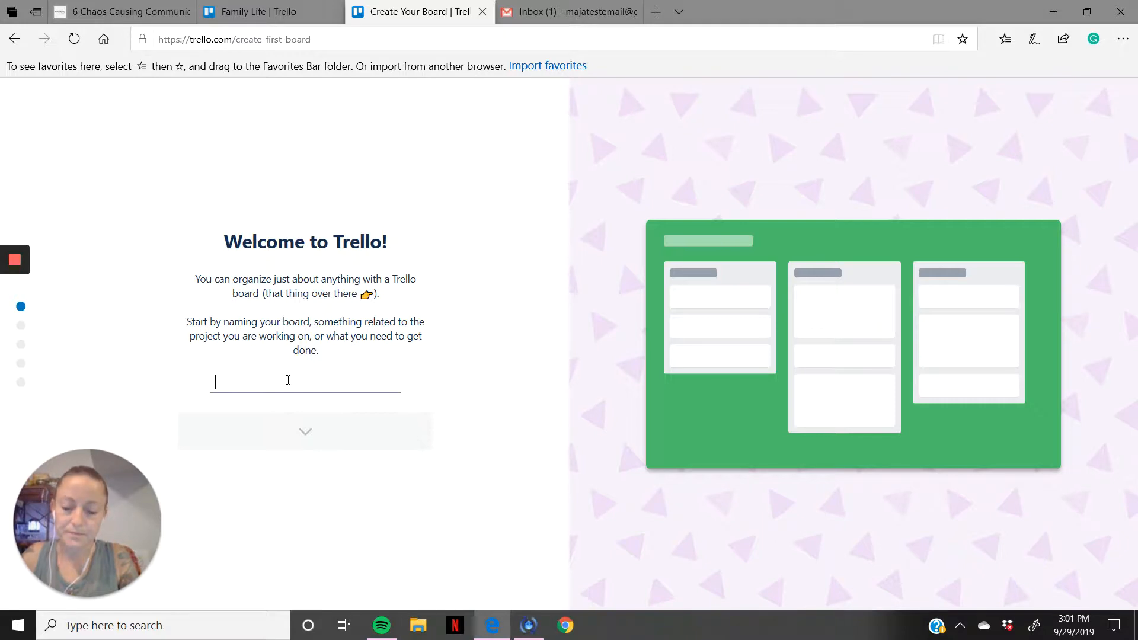
text(Groce)
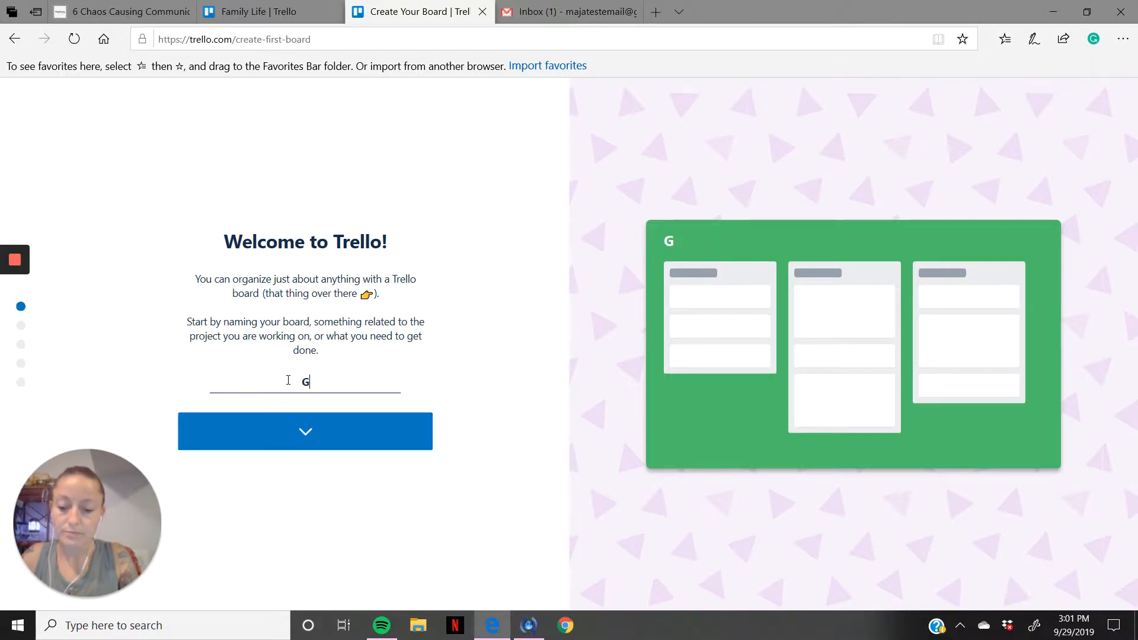
key(BackSpace)
key(BackSpace)
key(BackSpace)
key(BackSpace)
key(BackSpace)
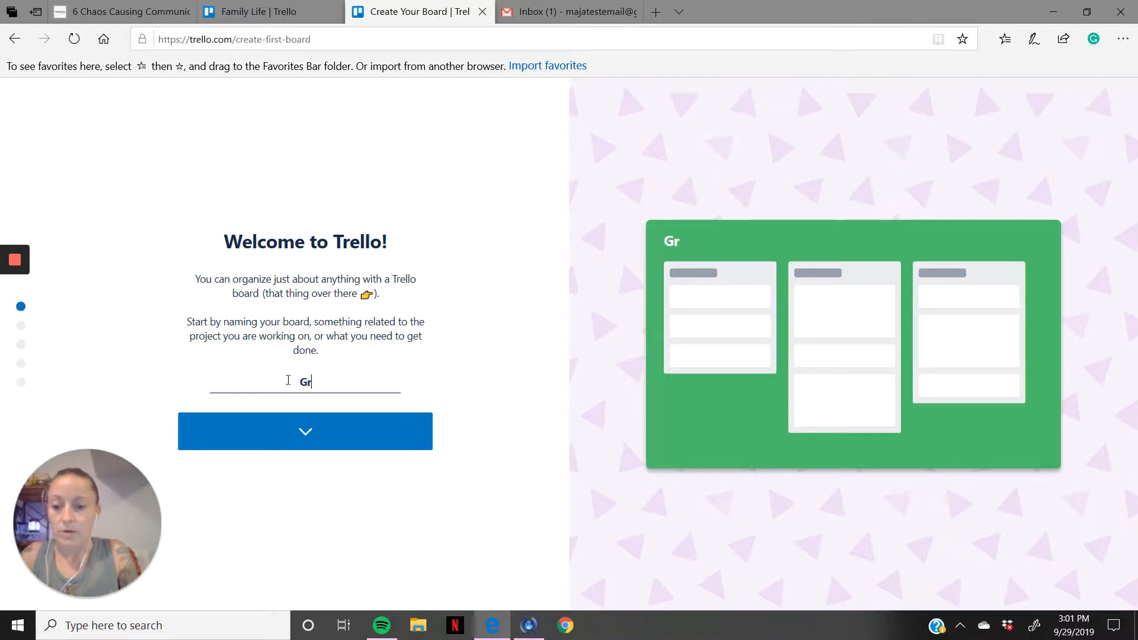
text(Weekly)
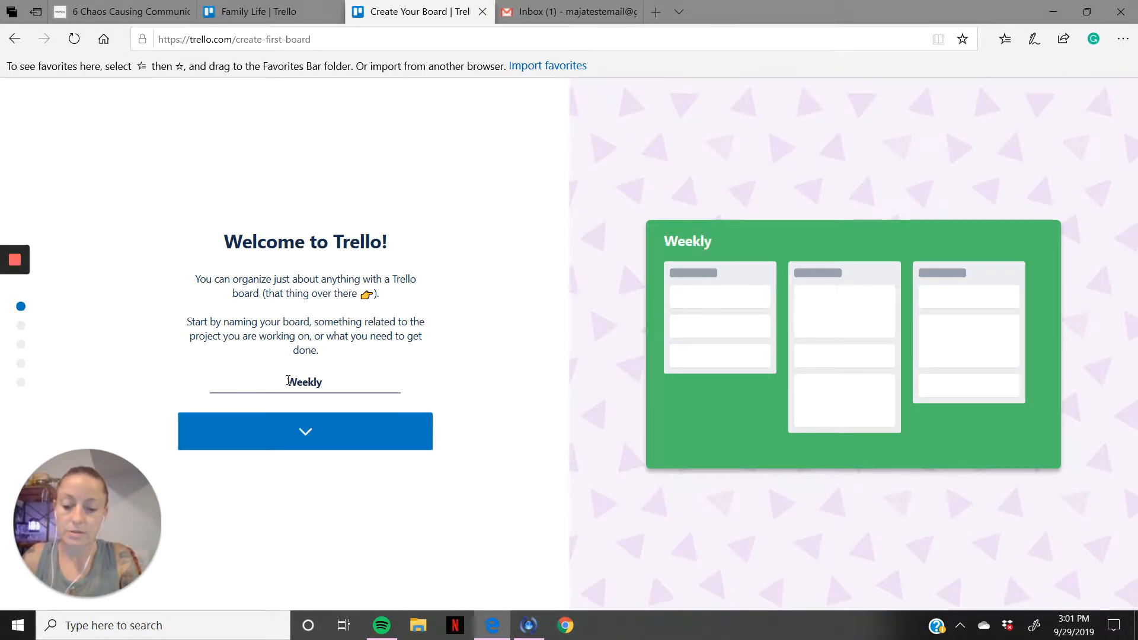
key(BackSpace)
key(BackSpace)
text(ly)
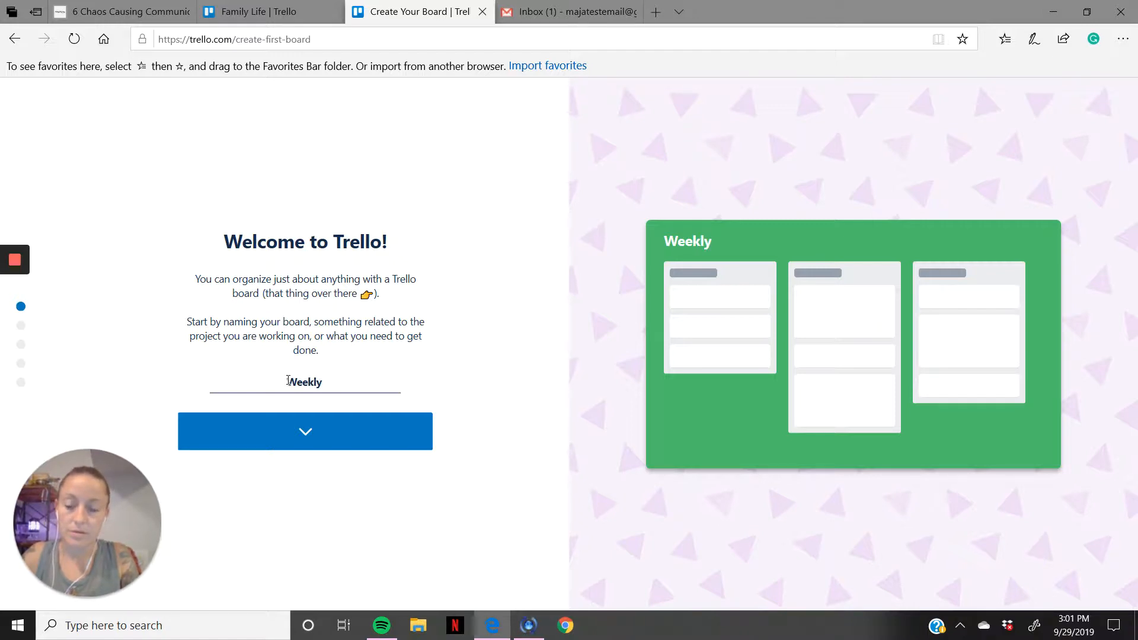
text( Reoccuri)
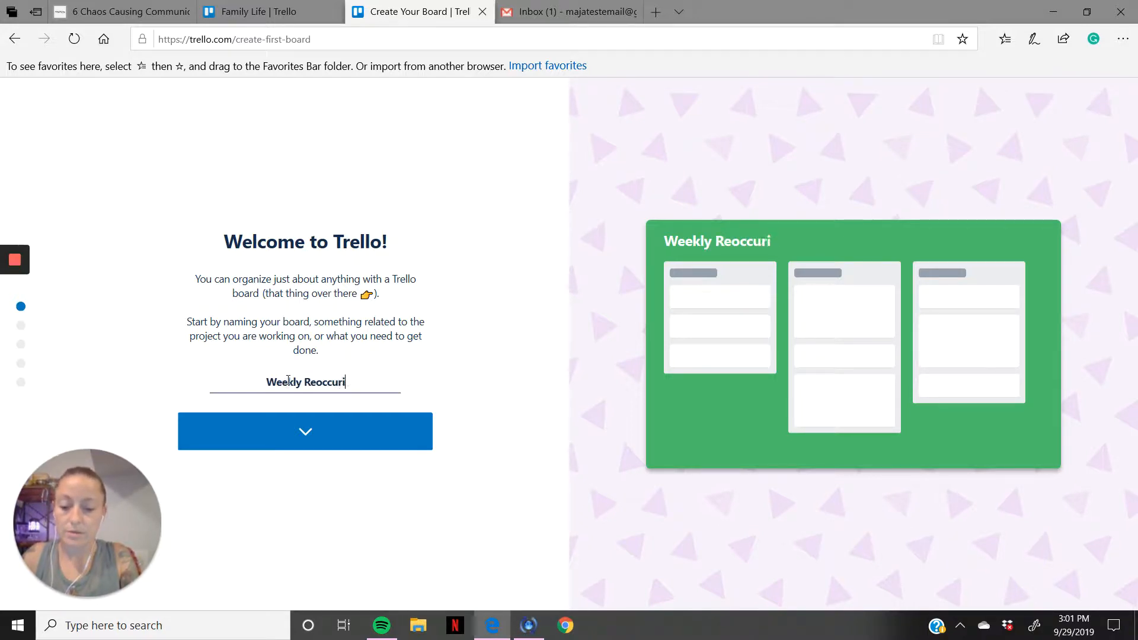
text(ng reminds)
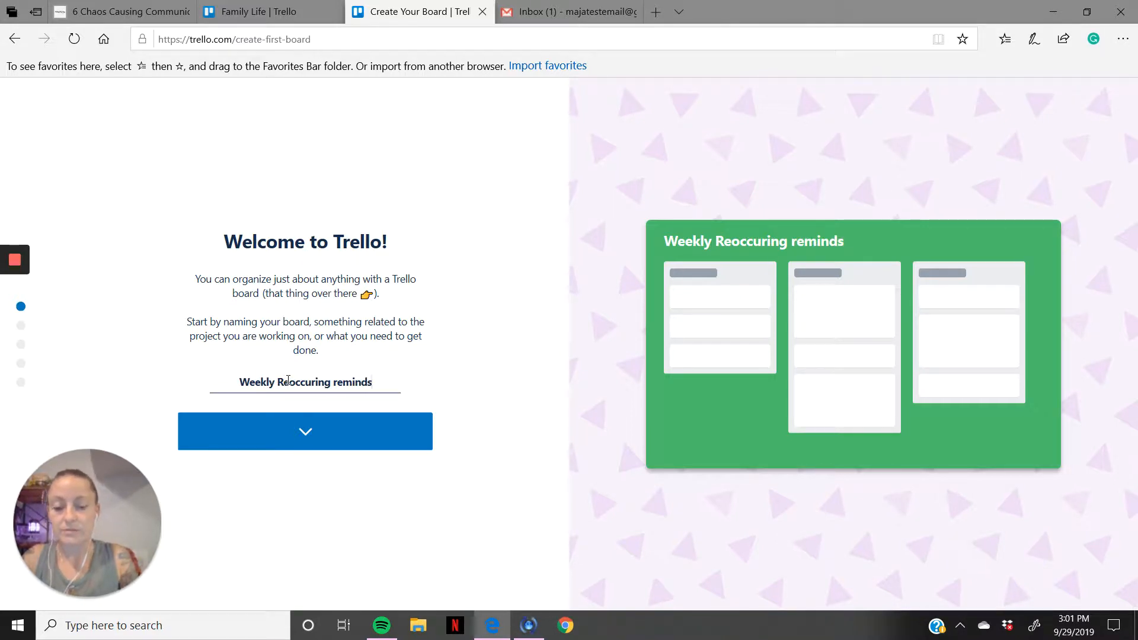
key(BackSpace)
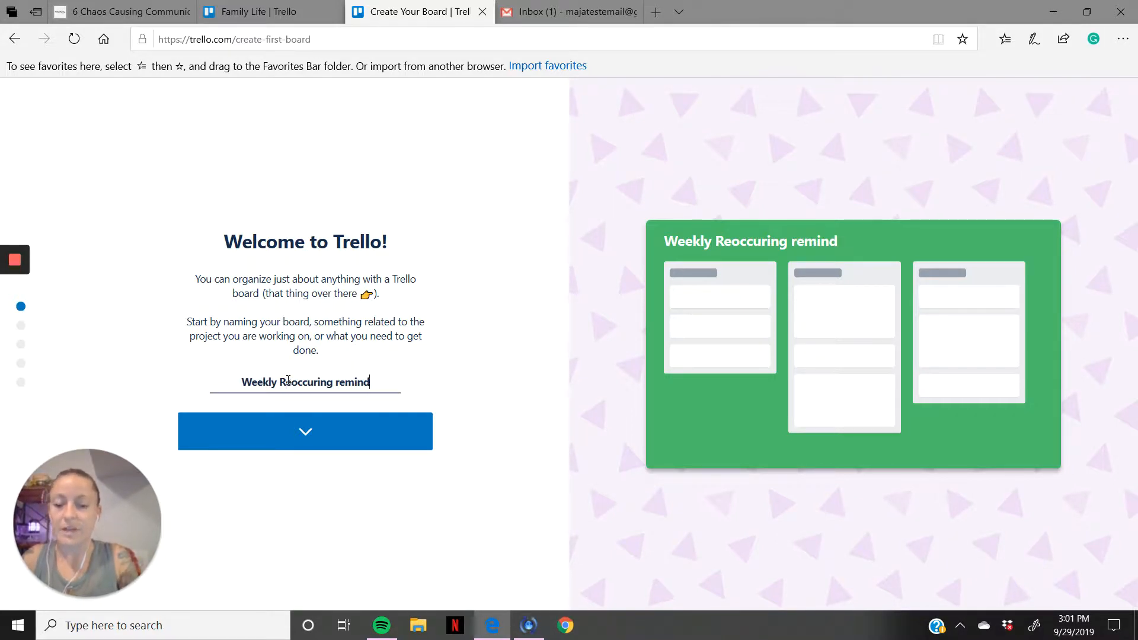
text(ers)
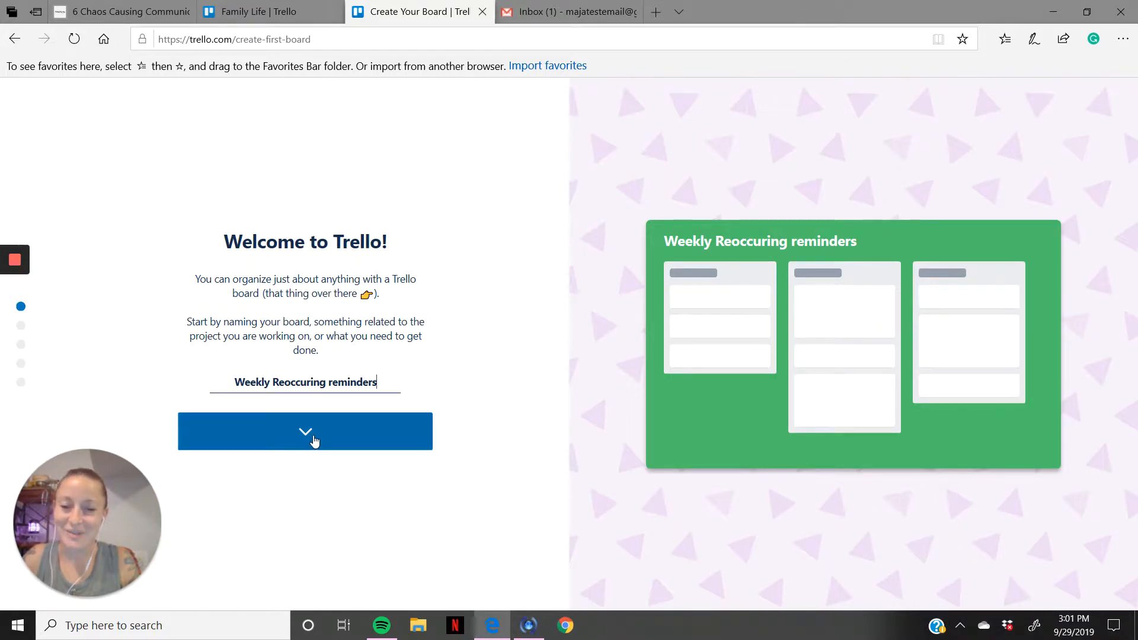
Step: Keep the default lists Things To Do, Doing and Done, and add a first card titled "things to do"
click(314, 442)
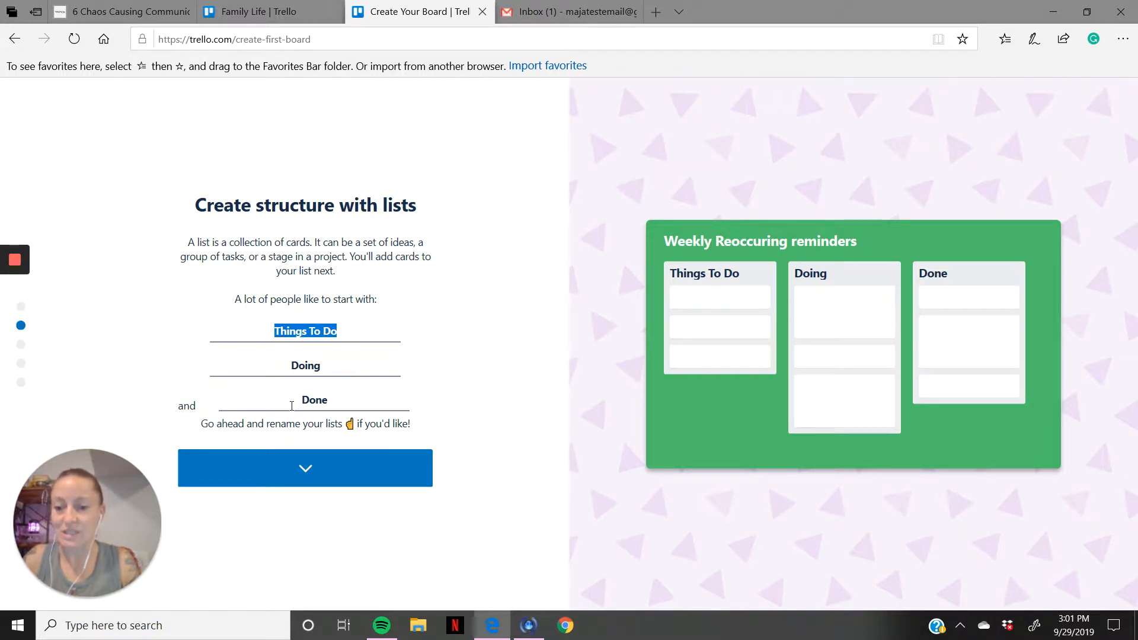
click(326, 476)
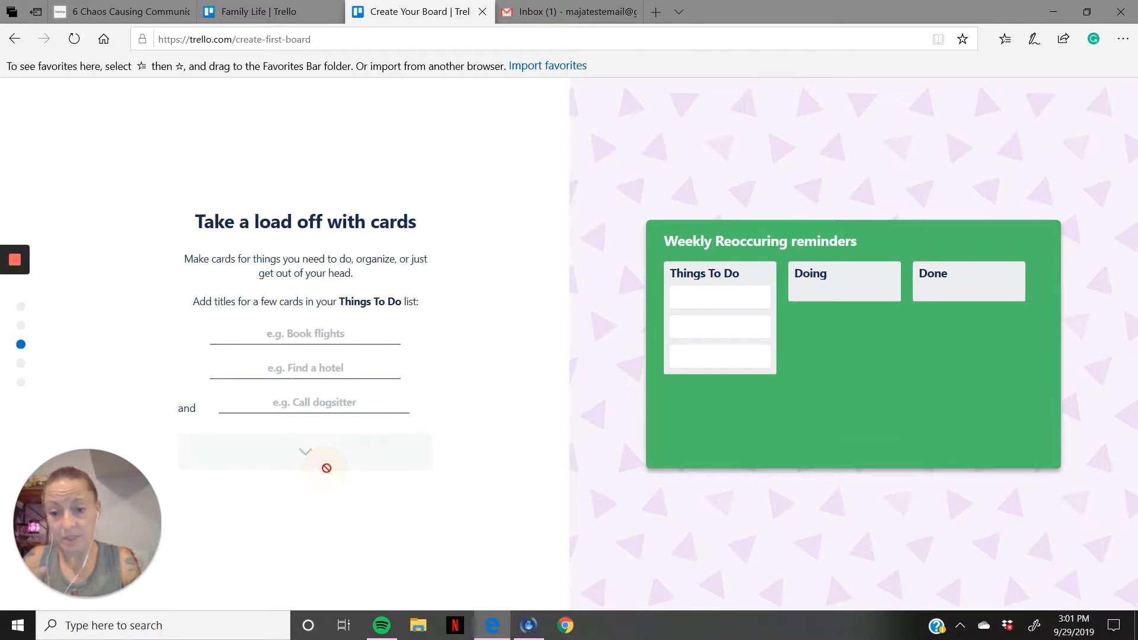
click(272, 338)
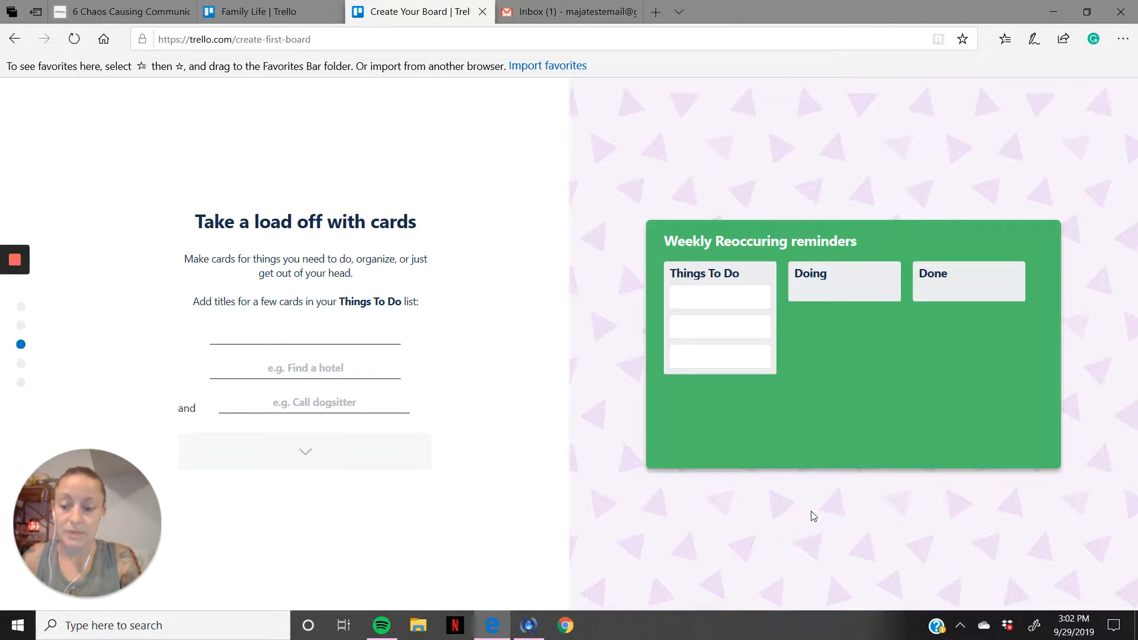
text(things to )
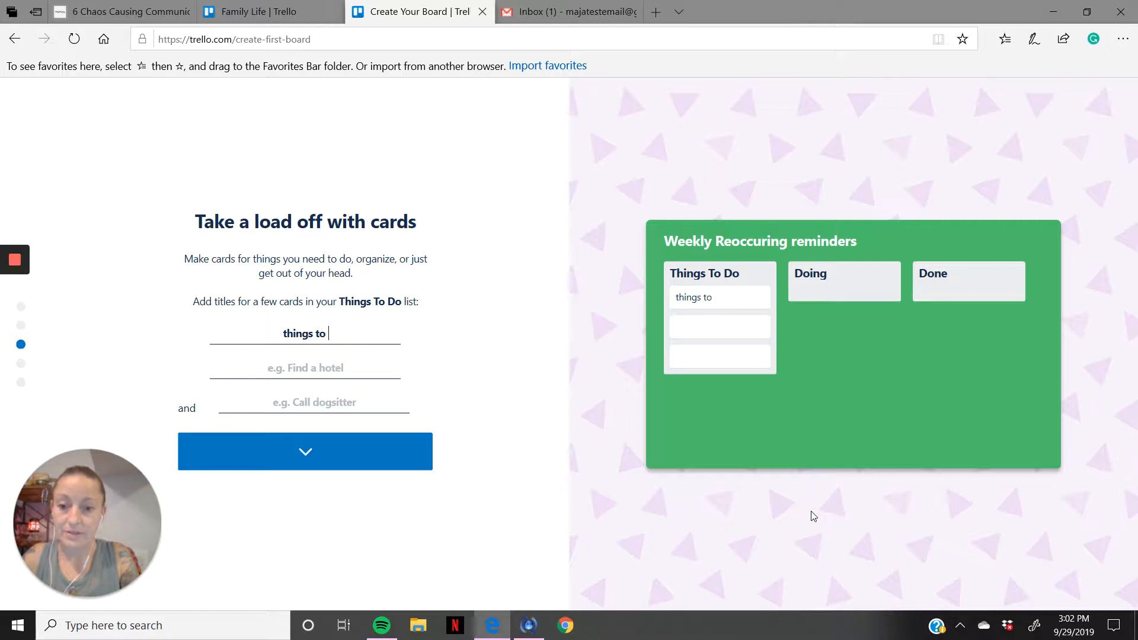
text(do)
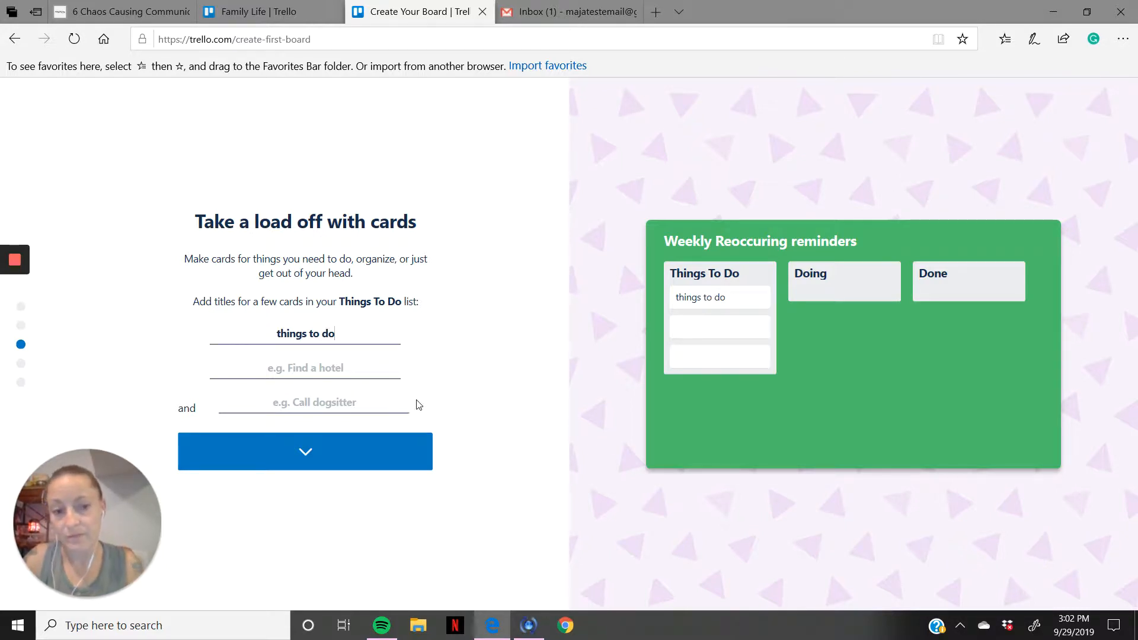
click(334, 467)
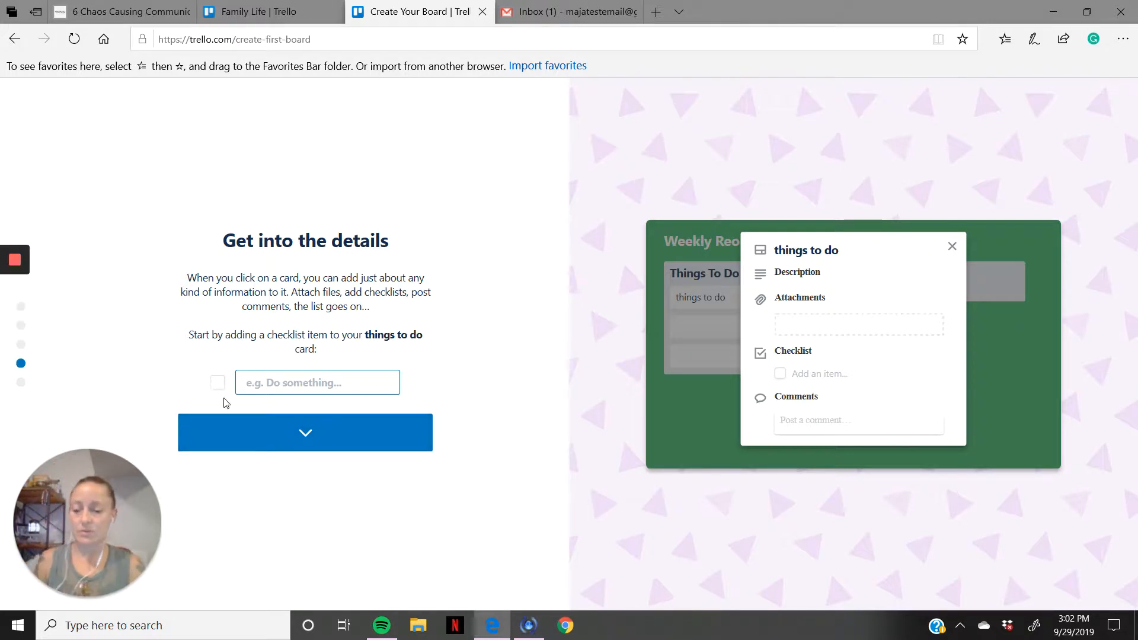
Step: Add the checklist item "do something" to the "things to do" card and finish the welcome setup to open the board
click(261, 384)
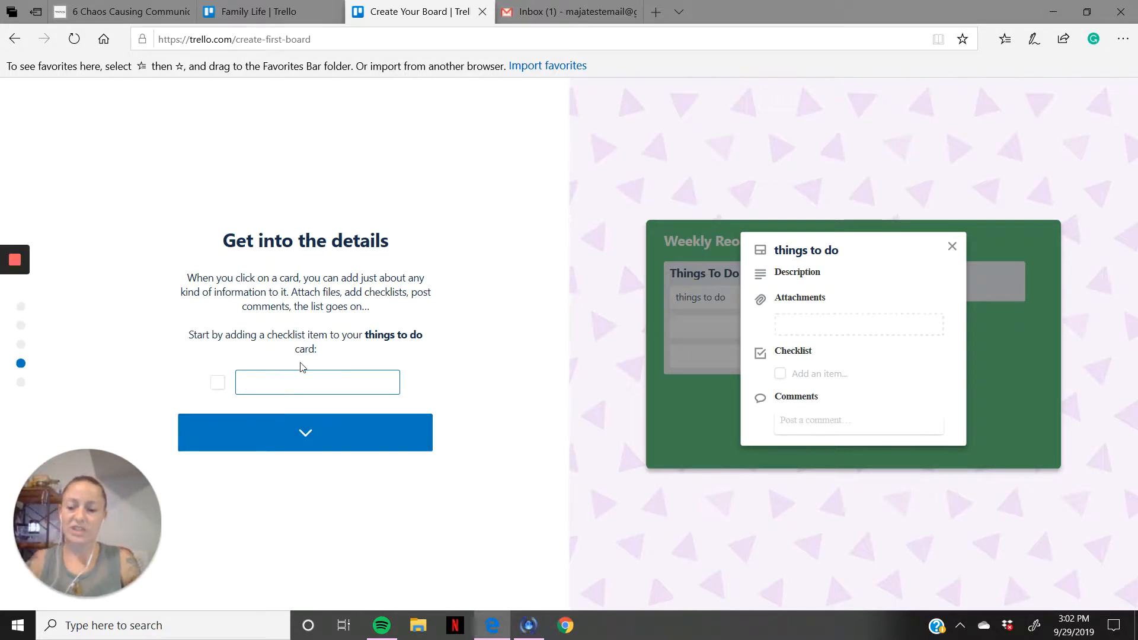
text(d)
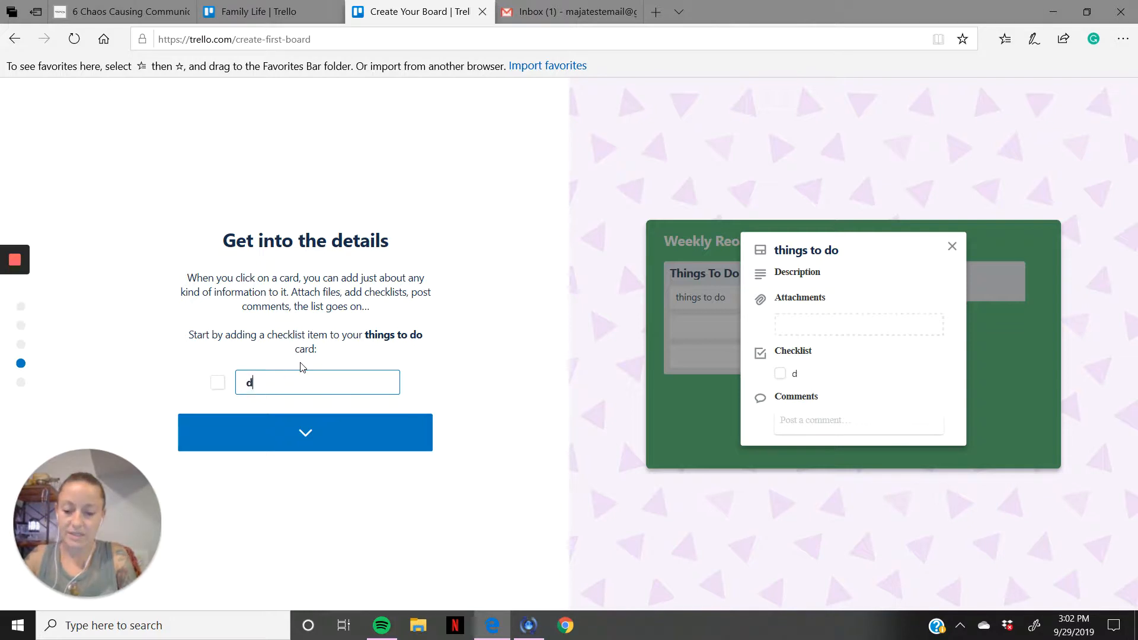
text(io so)
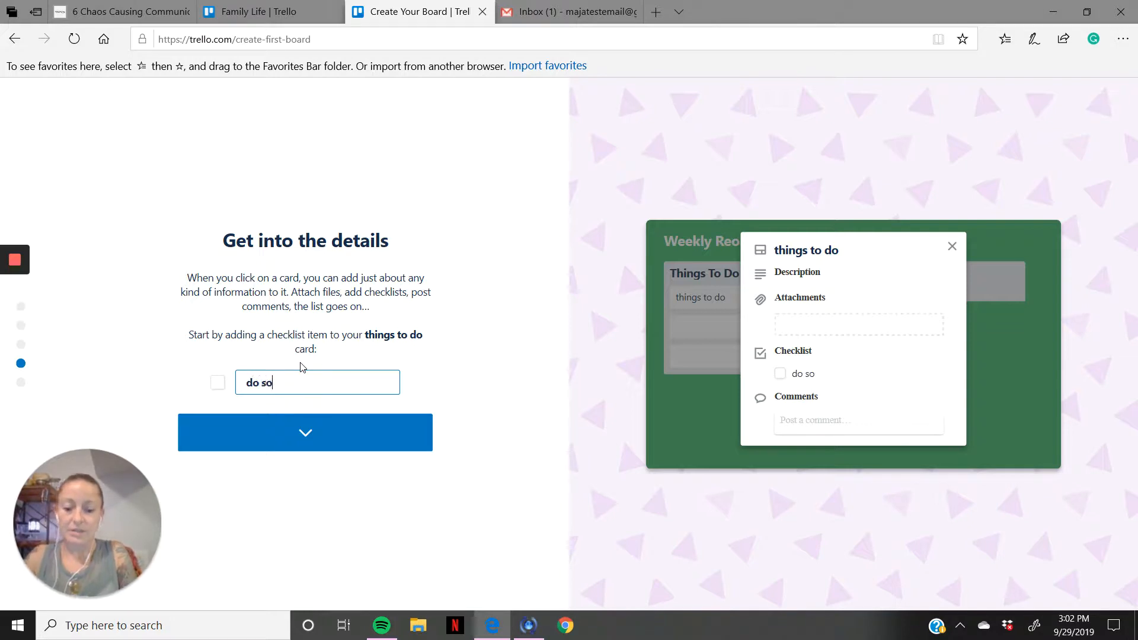
text(mething)
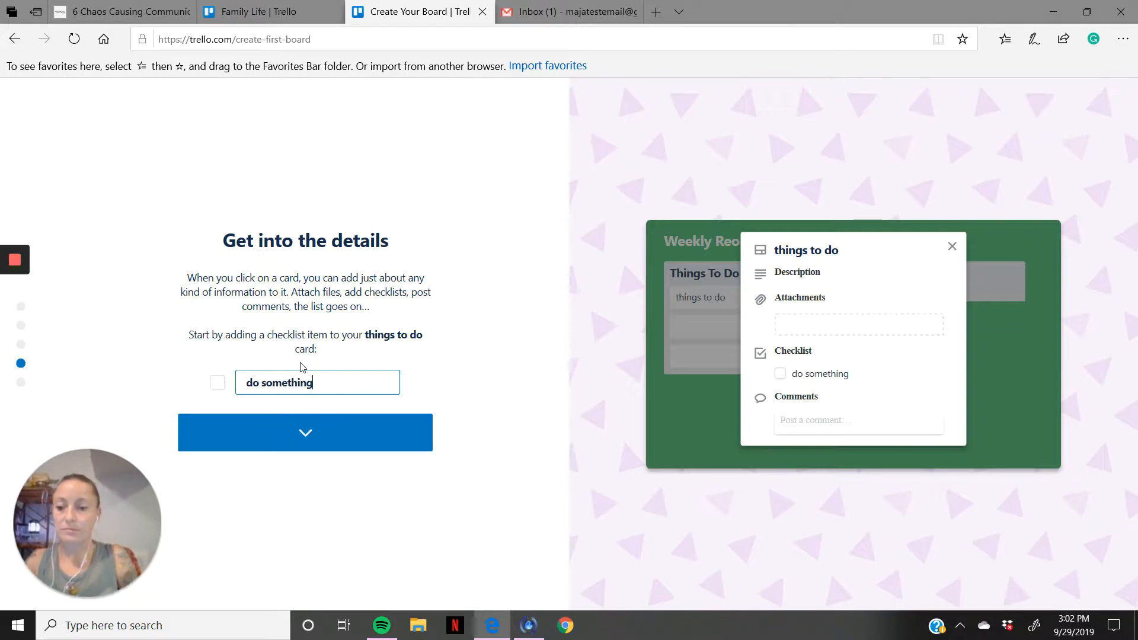
click(306, 436)
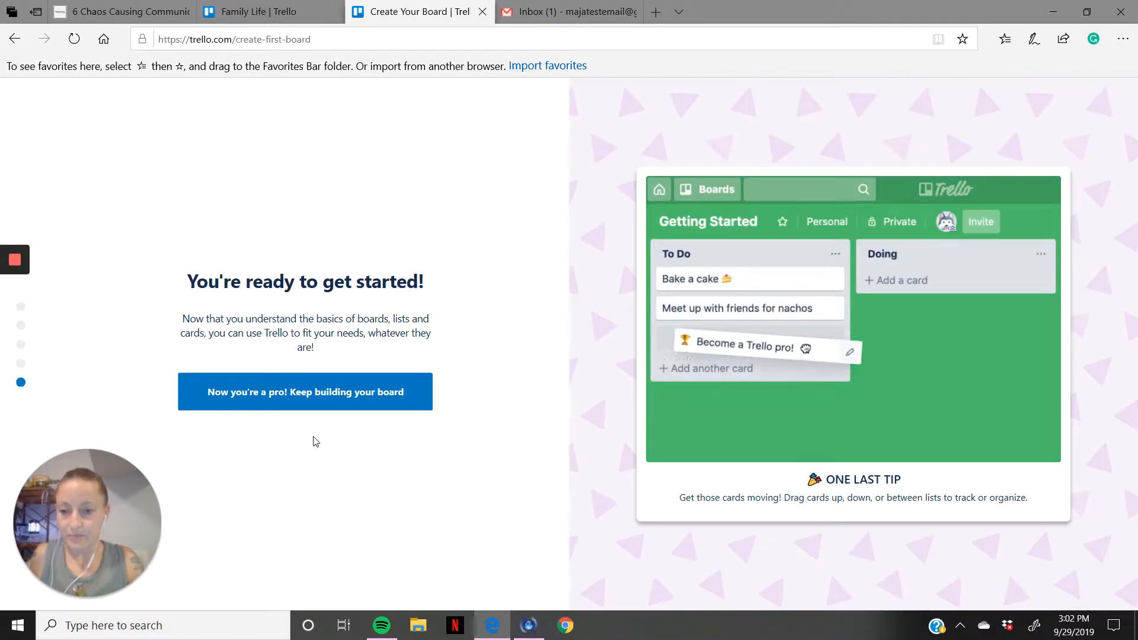
click(301, 399)
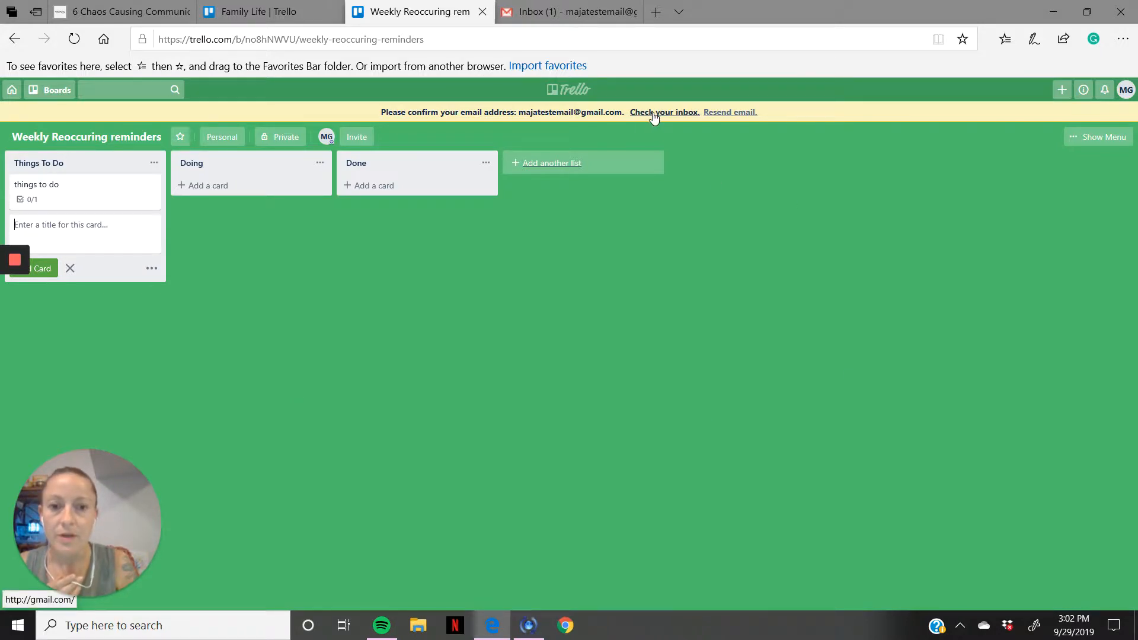
Step: Switch to Gmail, confirm the e-mail address from the Trello Account Confirmation message, and return to the Trello boards page
click(569, 12)
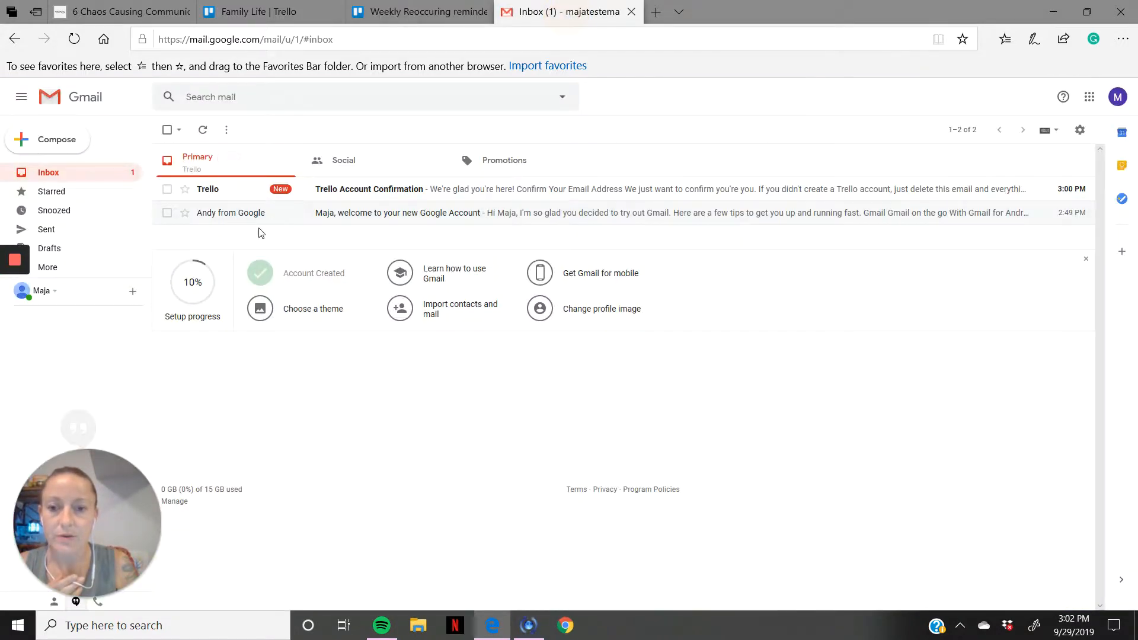
click(88, 172)
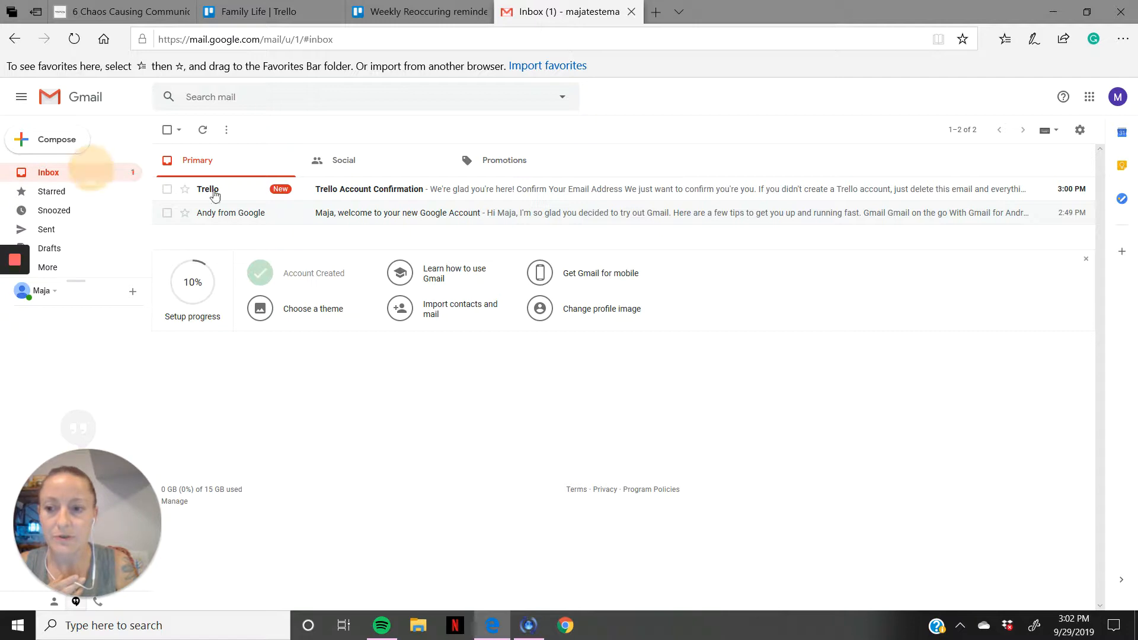
click(391, 190)
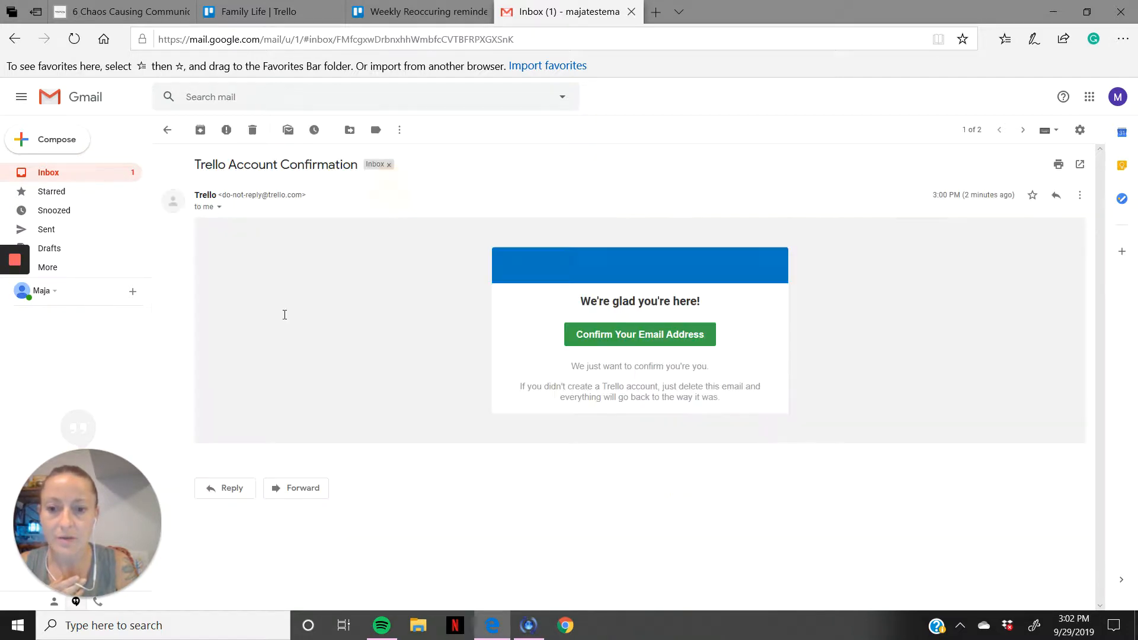
click(639, 341)
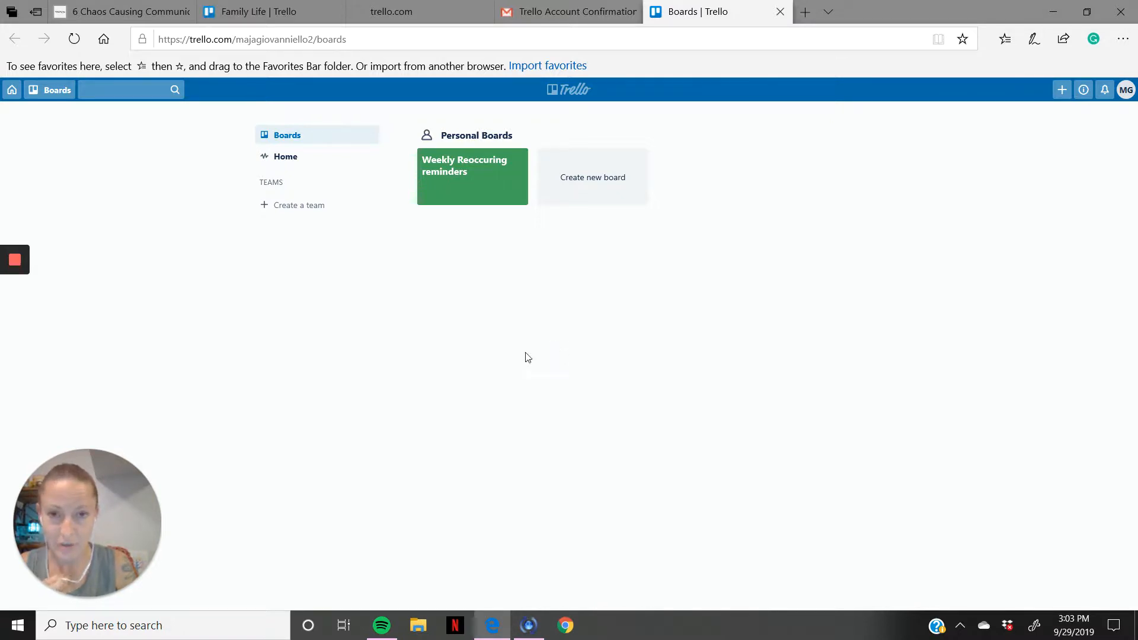
click(541, 13)
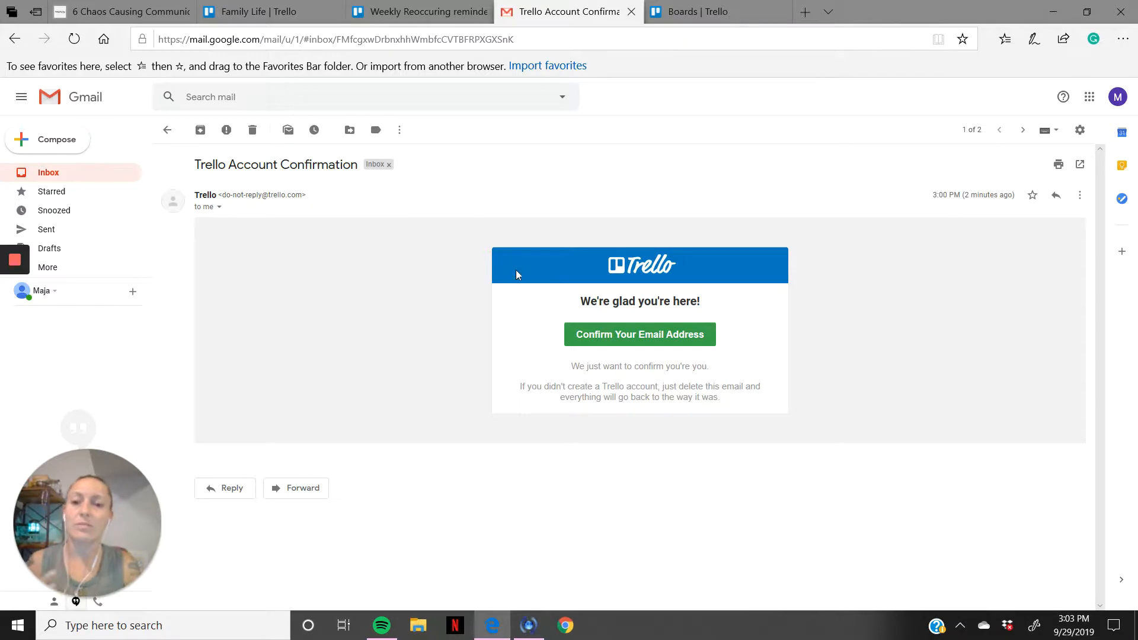
click(709, 13)
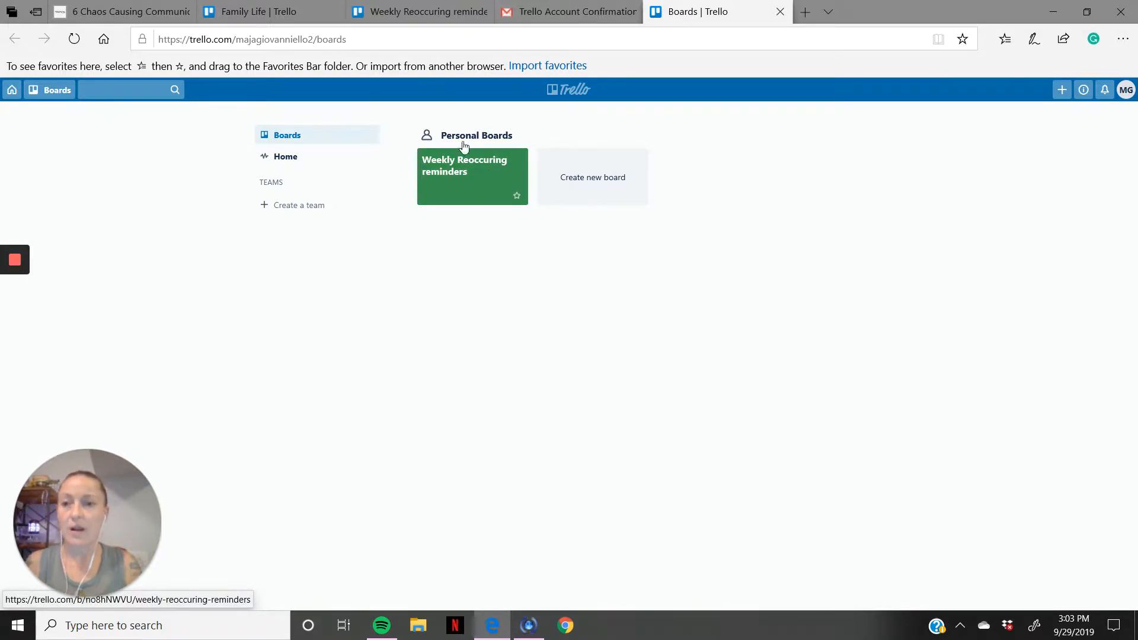
Step: Open the Family Life board from its copied URL in the new account's Boards page and close the original Family Life page
mouse_move(261, 14)
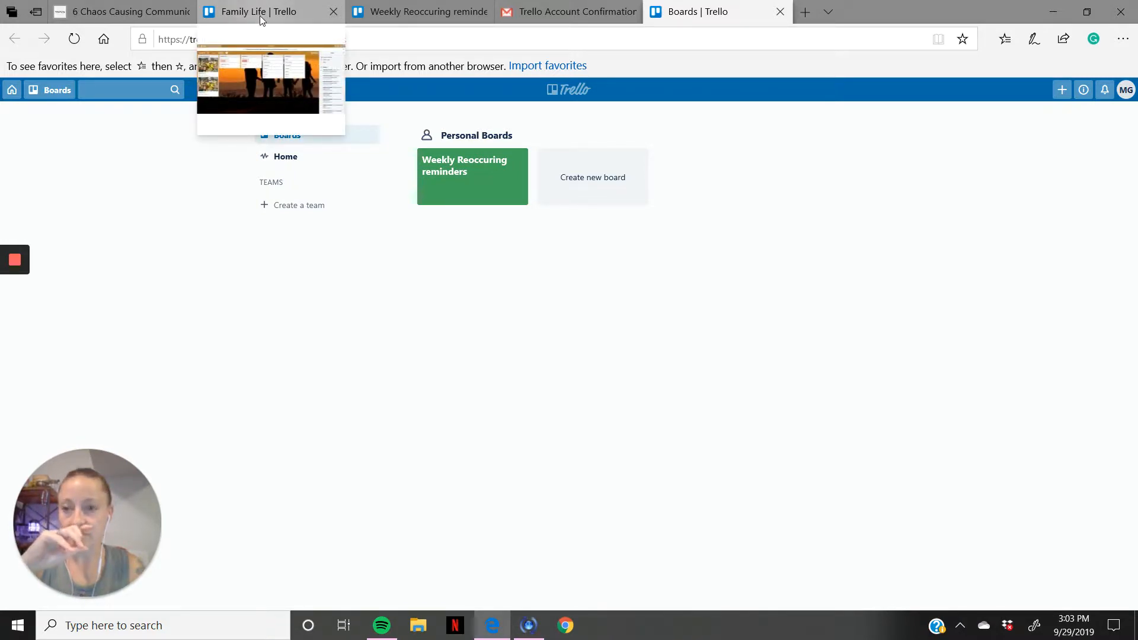
click(260, 16)
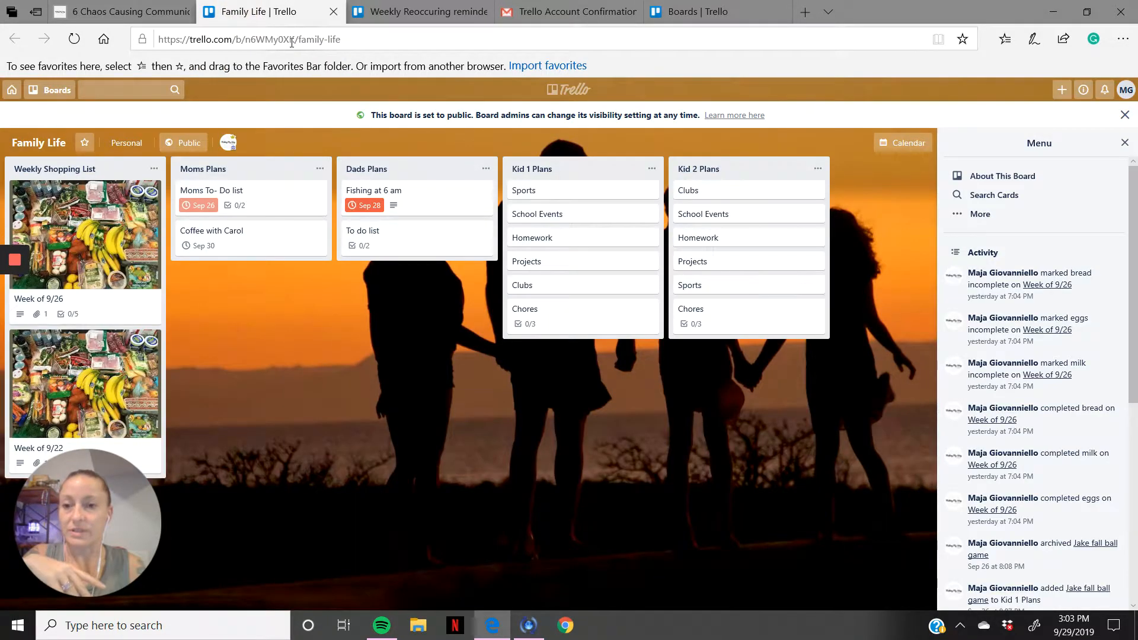
click(290, 39)
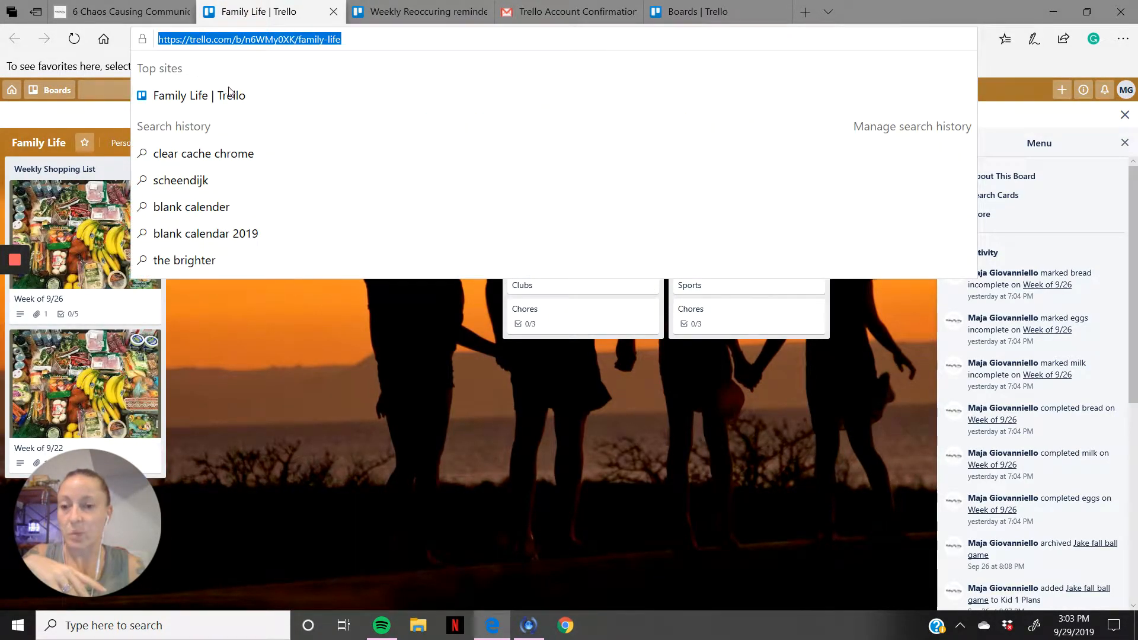
right_click(238, 46)
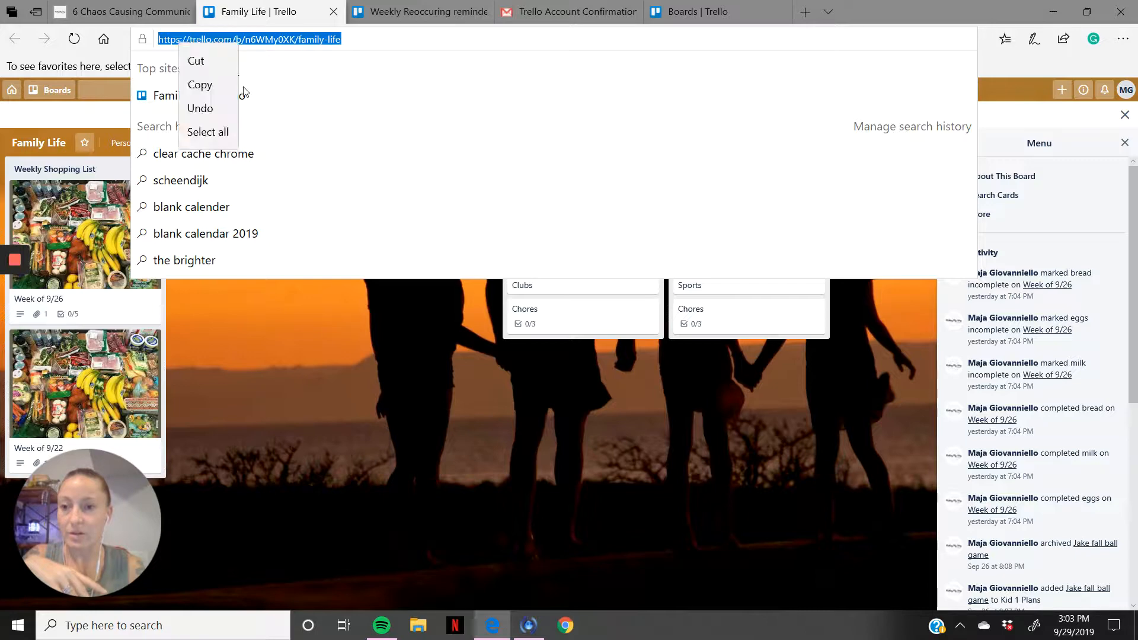
click(200, 84)
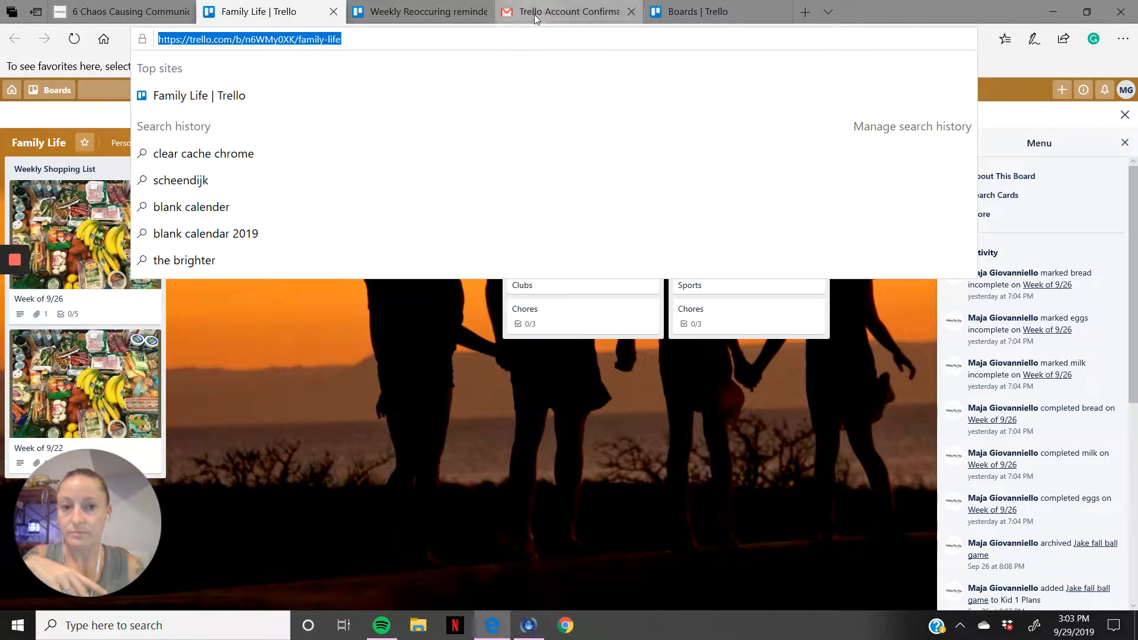
click(703, 13)
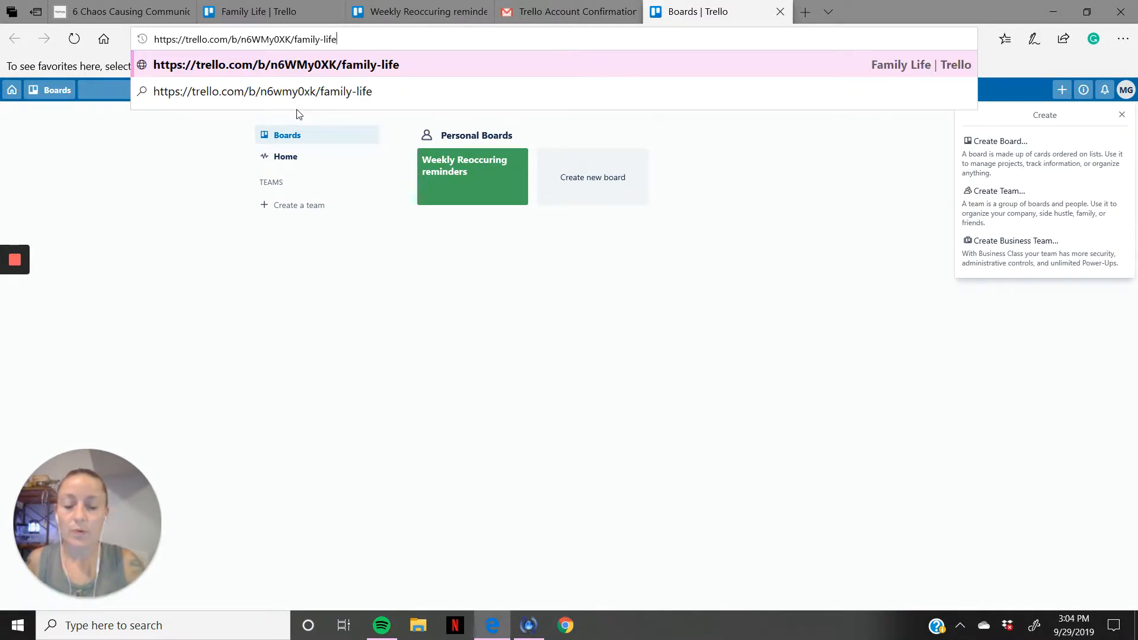
key(Return)
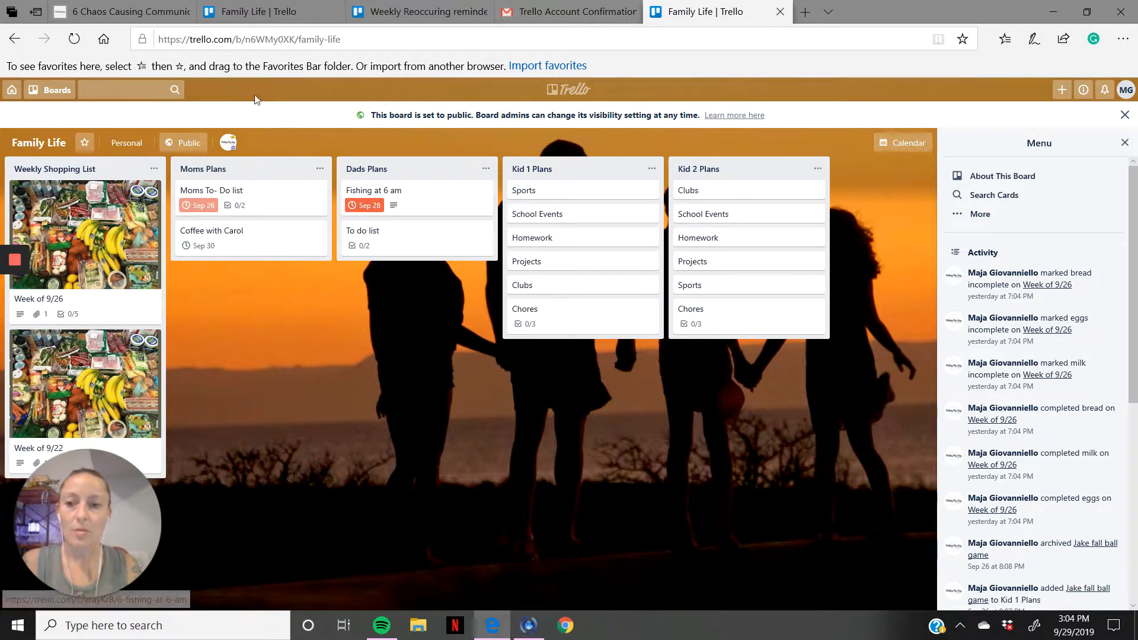
click(232, 12)
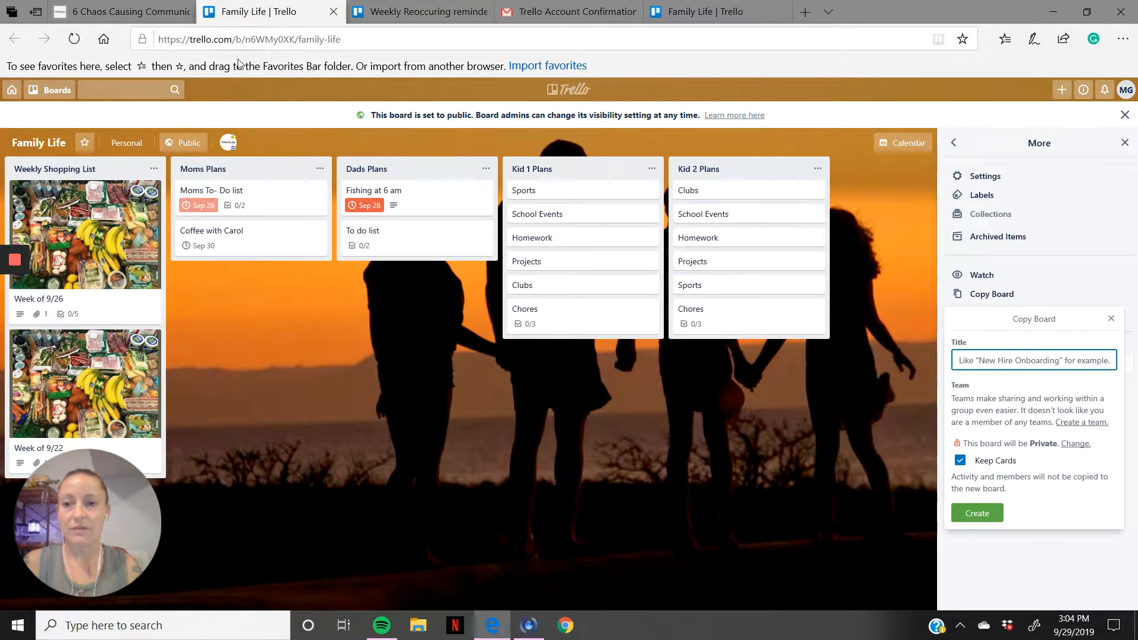
click(334, 12)
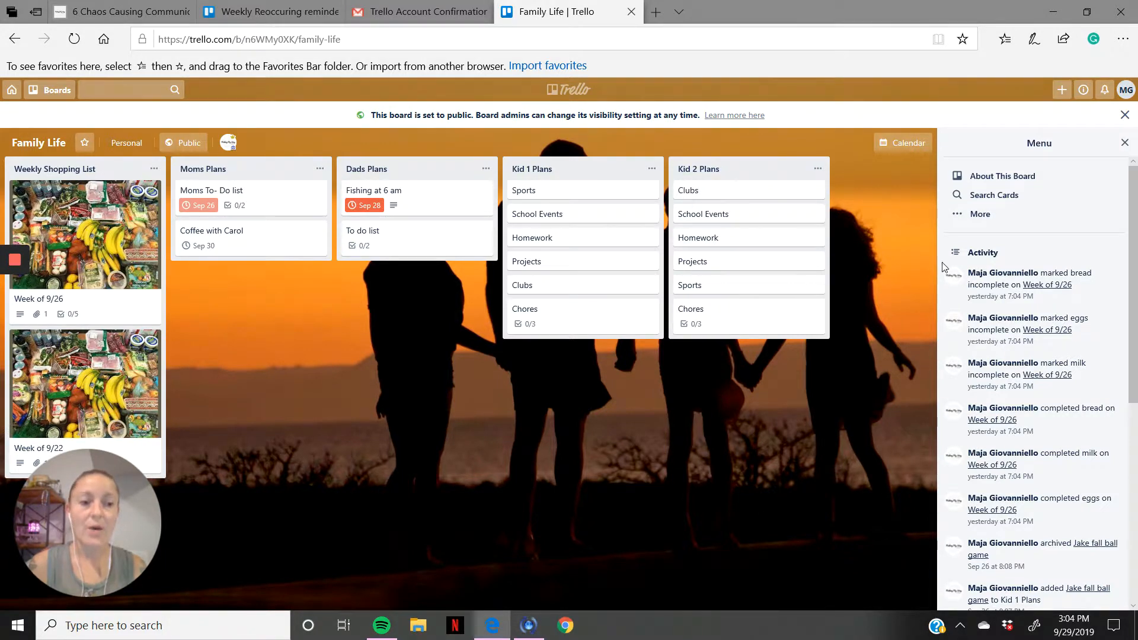
Step: Copy the Family Life board with its cards into a new private board titled with the family's surname followed by "Family"
click(977, 214)
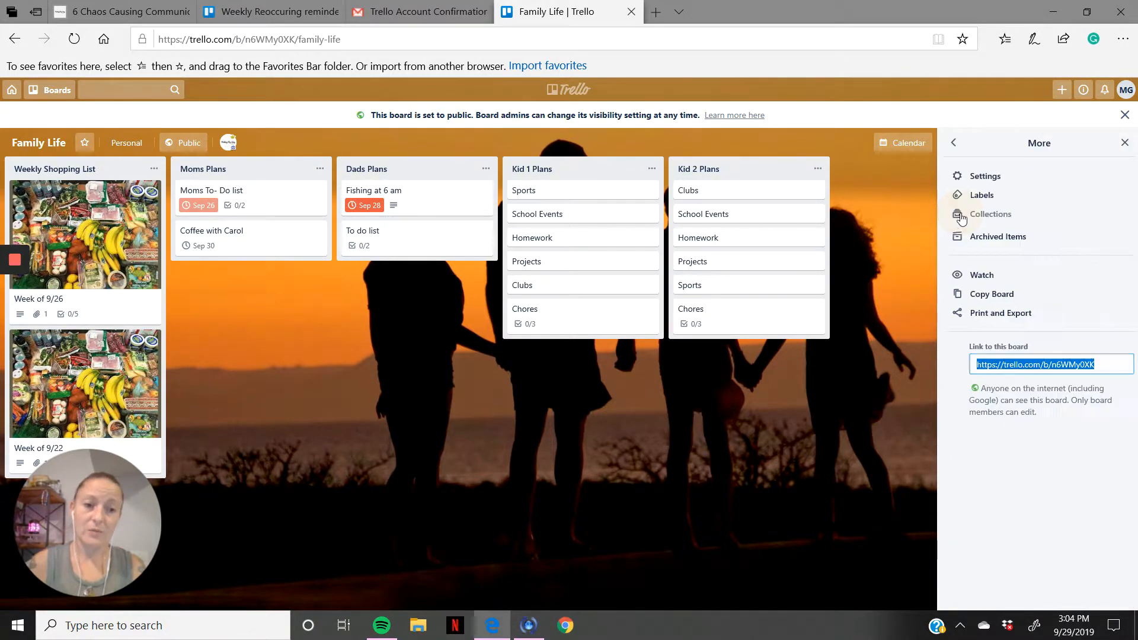
click(983, 297)
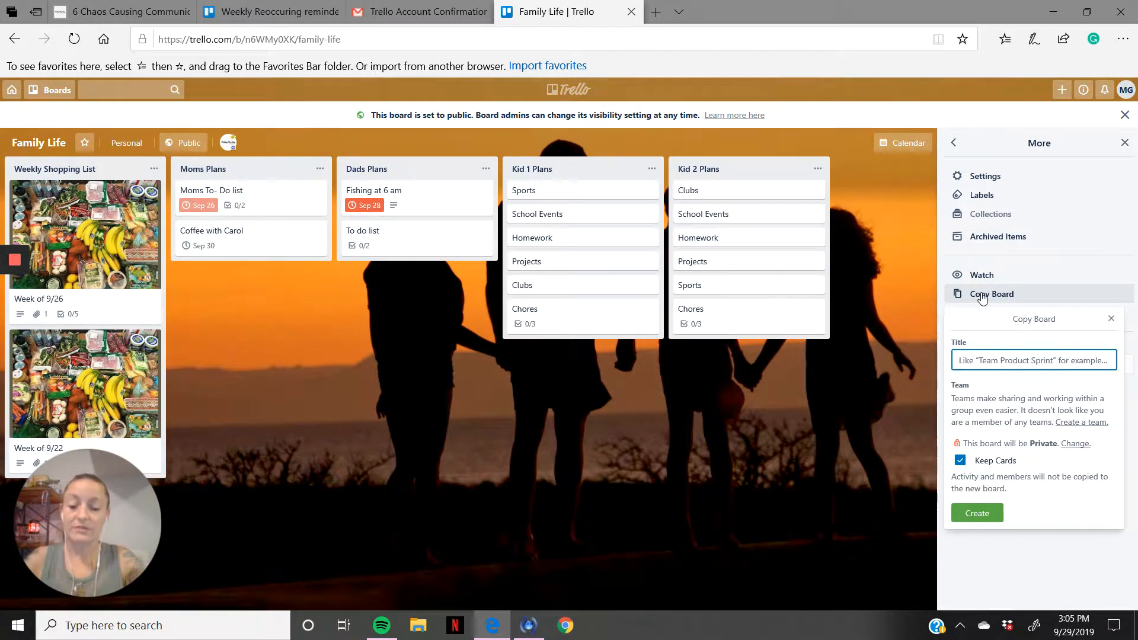
click(983, 297)
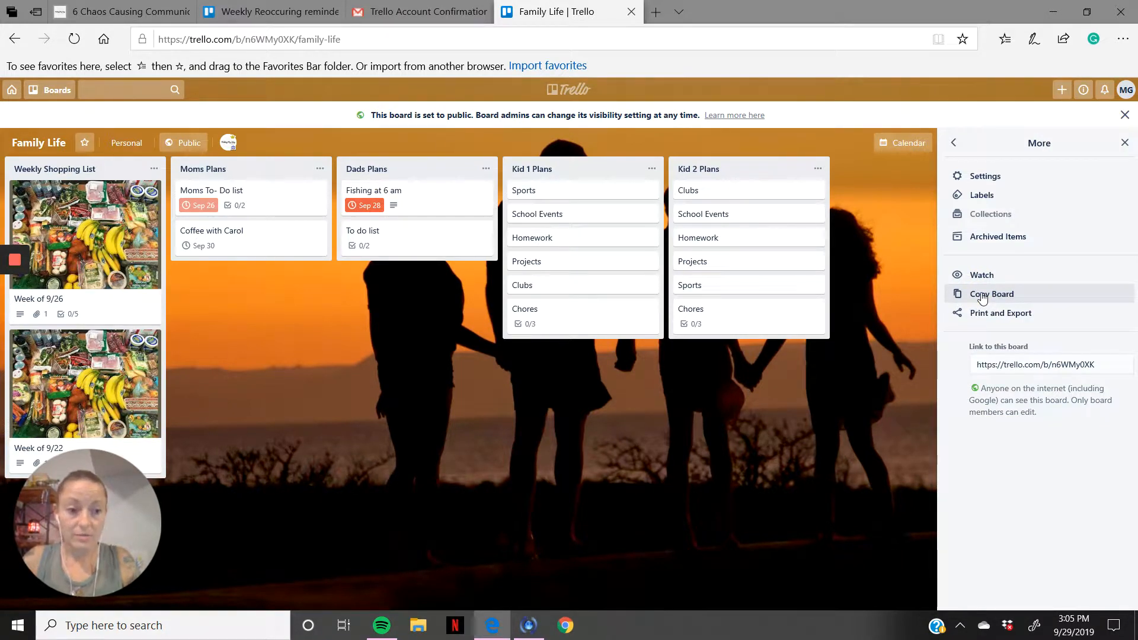
click(982, 297)
text(Giovanniello Family)
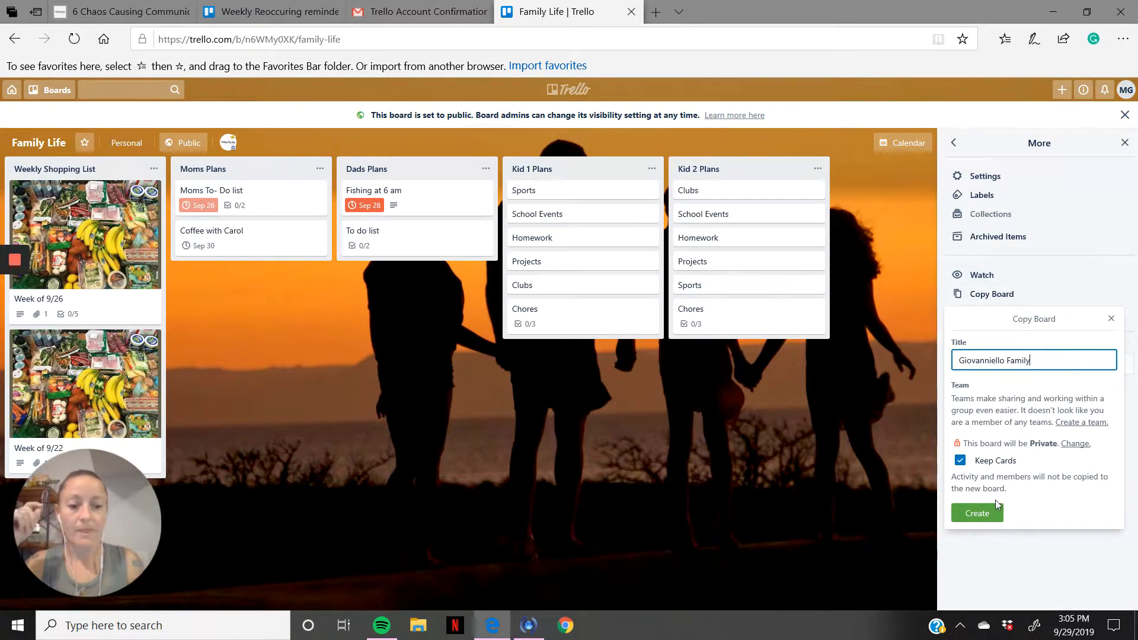
click(991, 511)
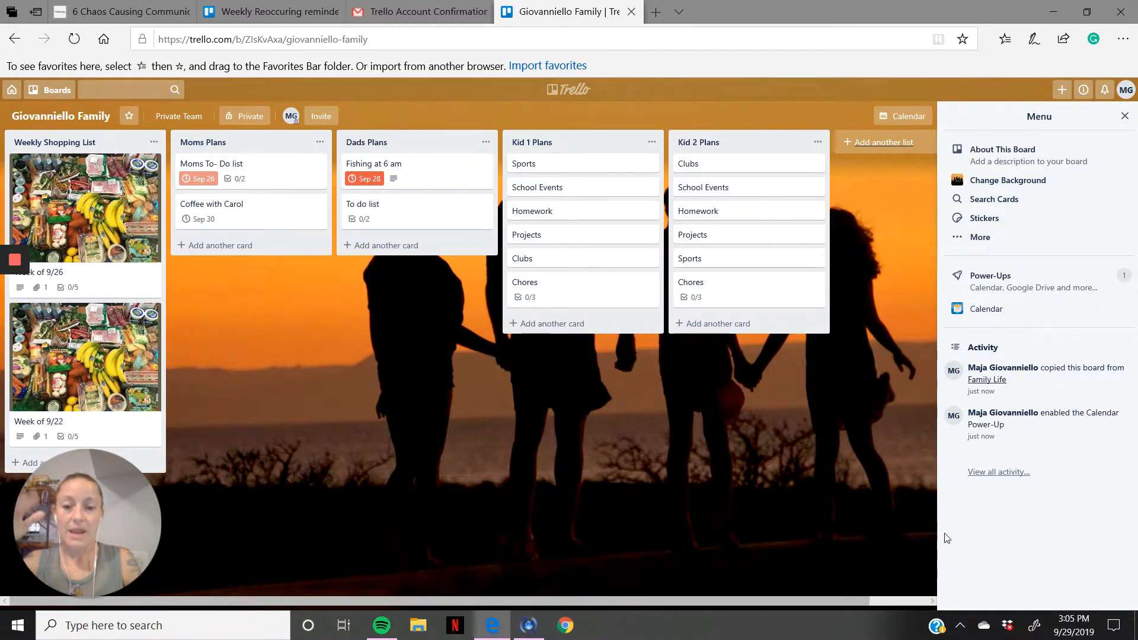
Step: Star the newly copied family board in the boards list
click(57, 95)
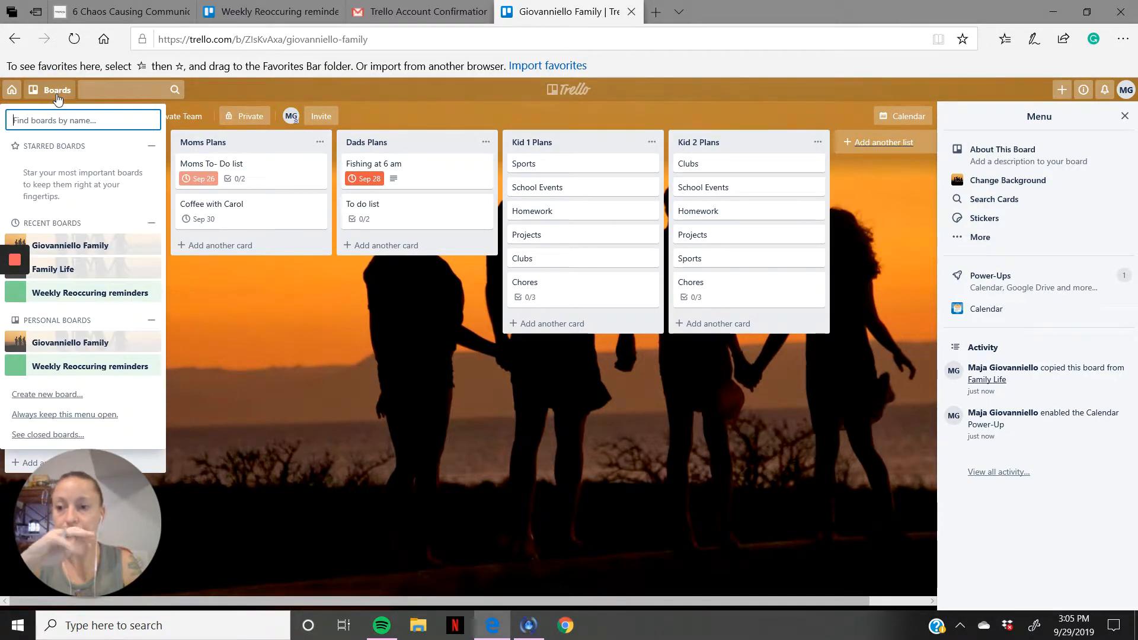
click(57, 91)
click(57, 91)
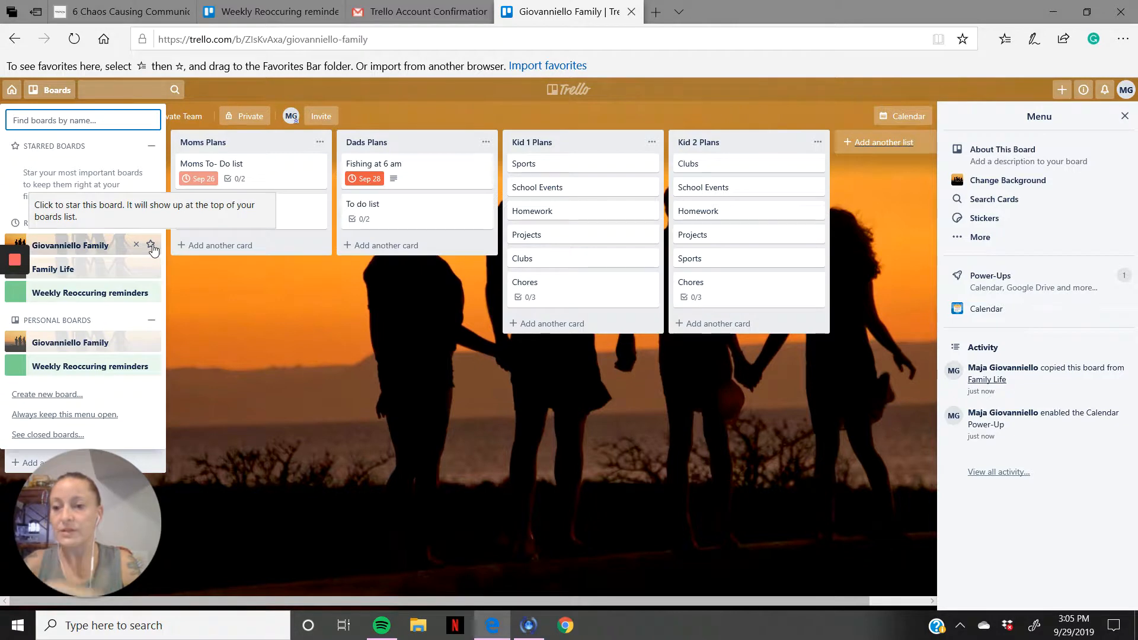
click(152, 247)
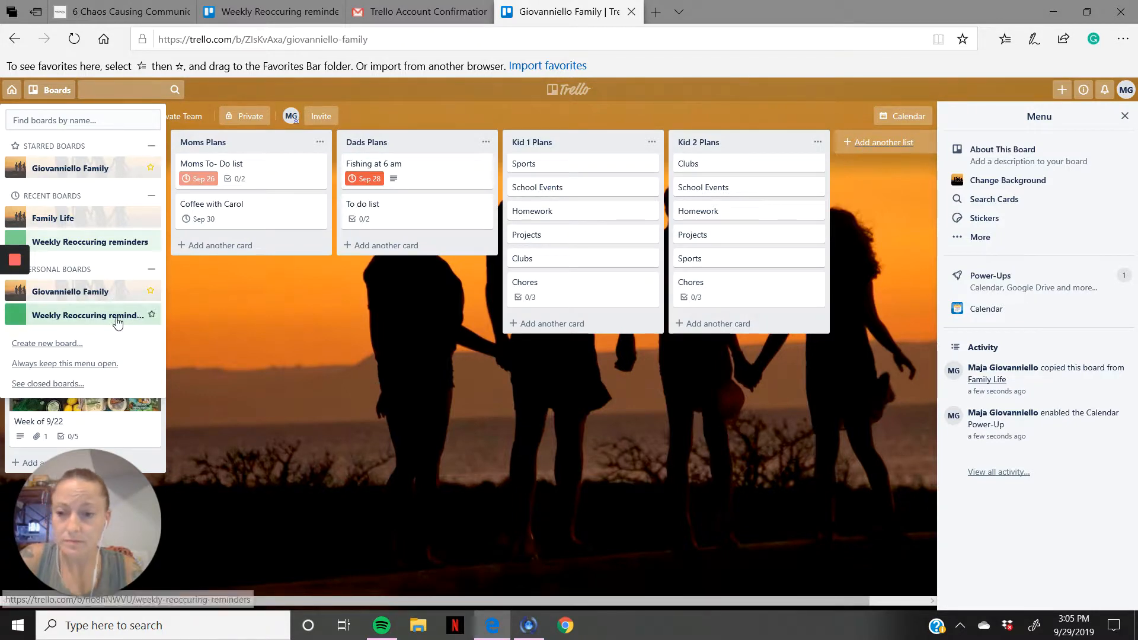
Step: Open the Weekly Reoccuring reminders board and remove it from the recent boards list
click(106, 243)
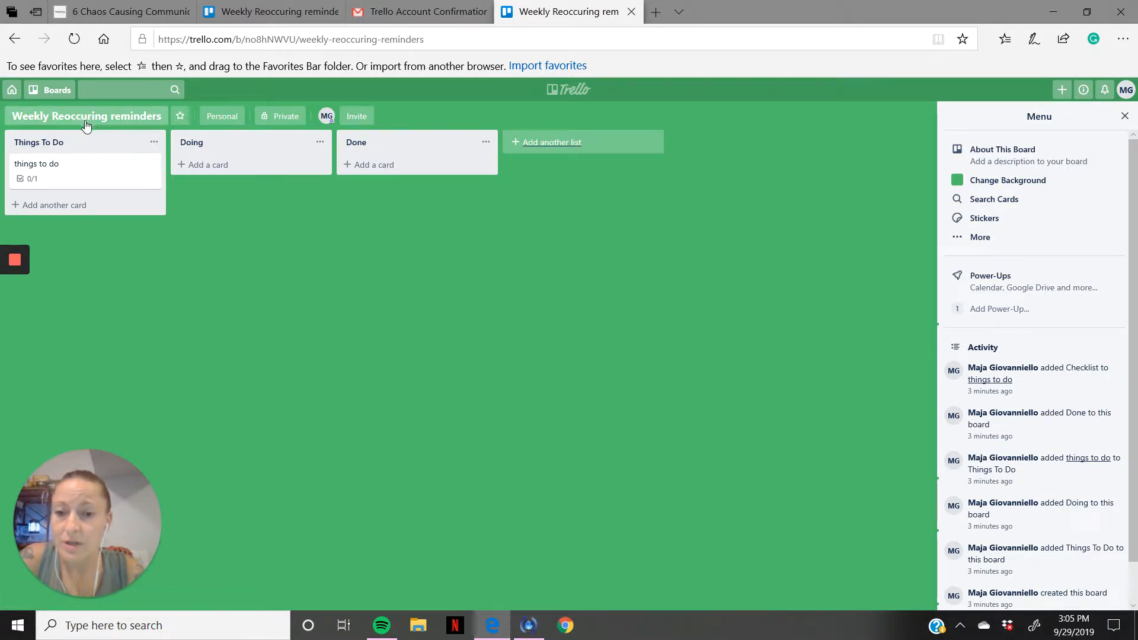
click(50, 95)
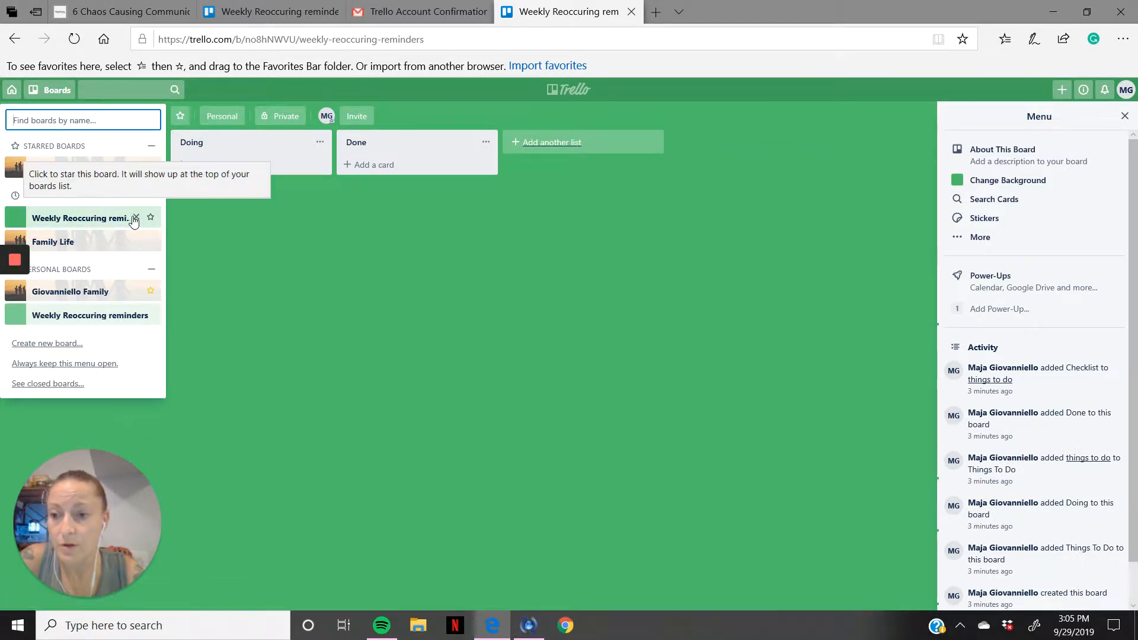
click(136, 219)
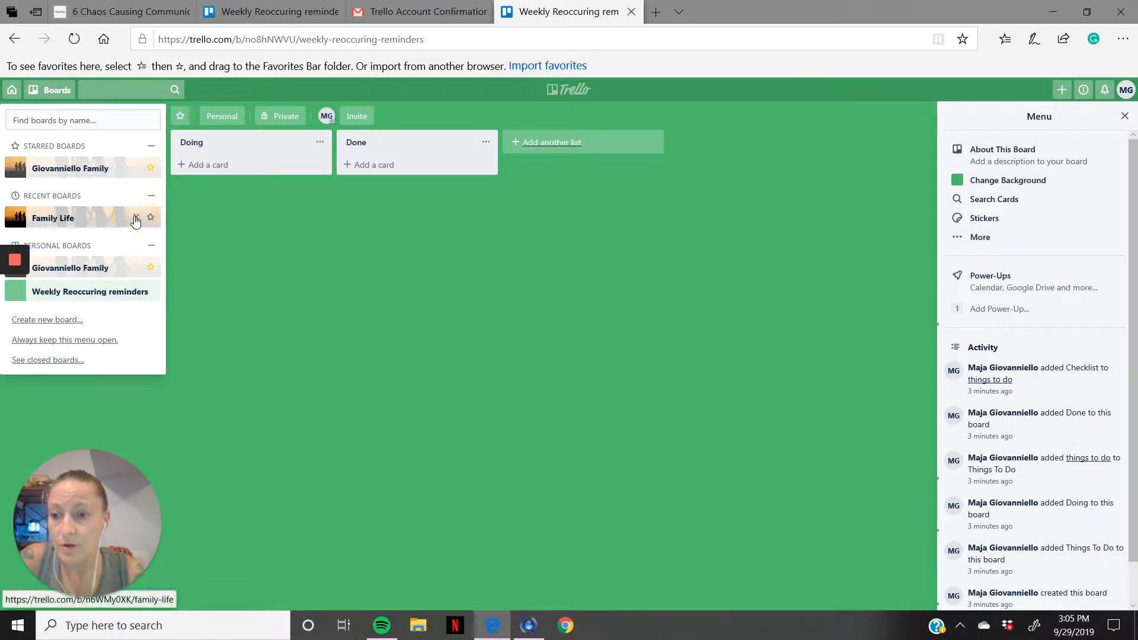
click(94, 296)
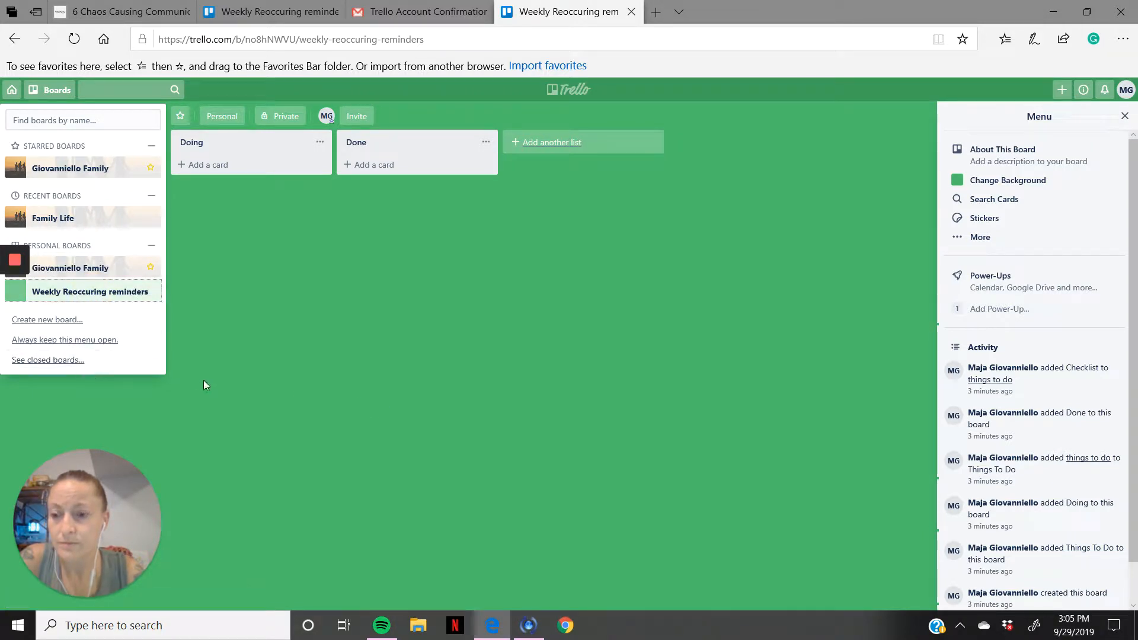
click(282, 368)
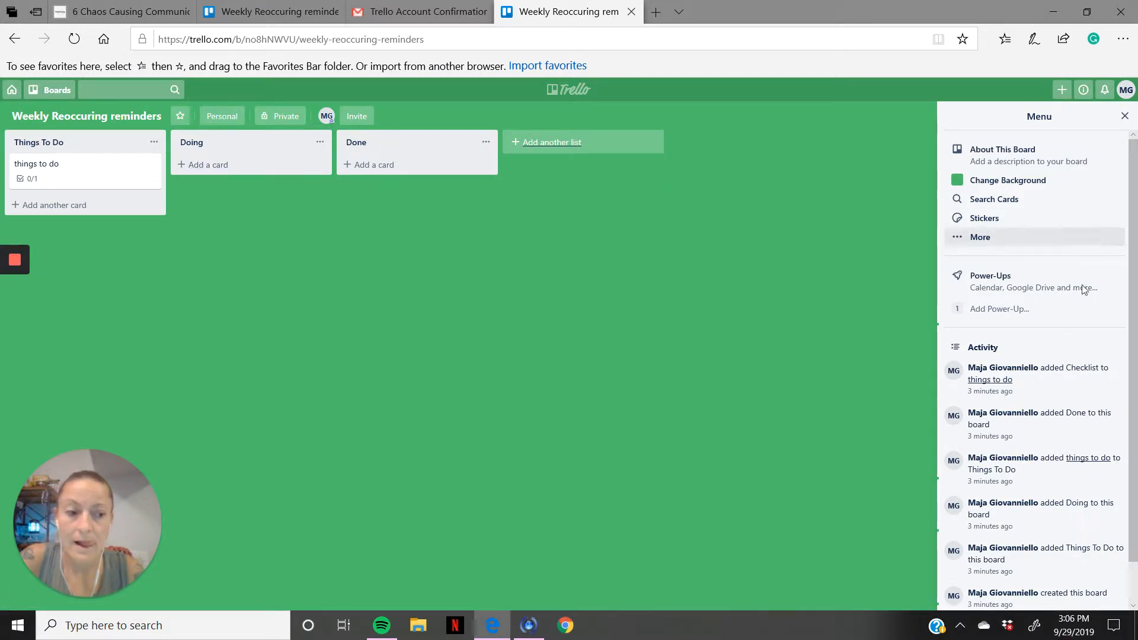
Step: Close the Weekly Reoccuring reminders board and permanently delete it
click(990, 240)
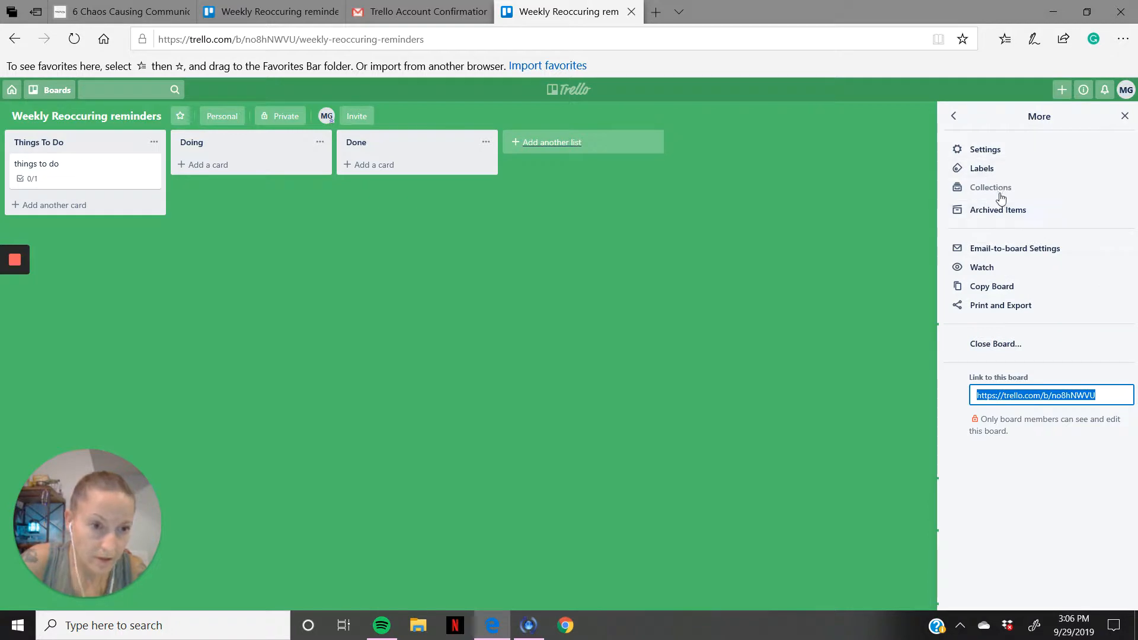
click(1015, 350)
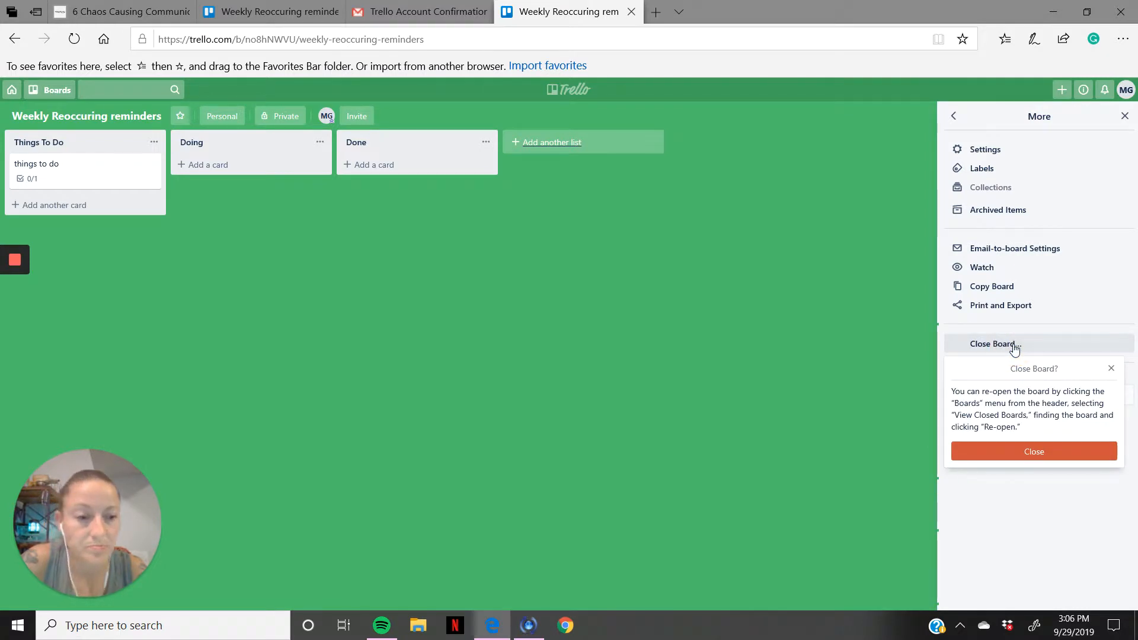
click(1029, 456)
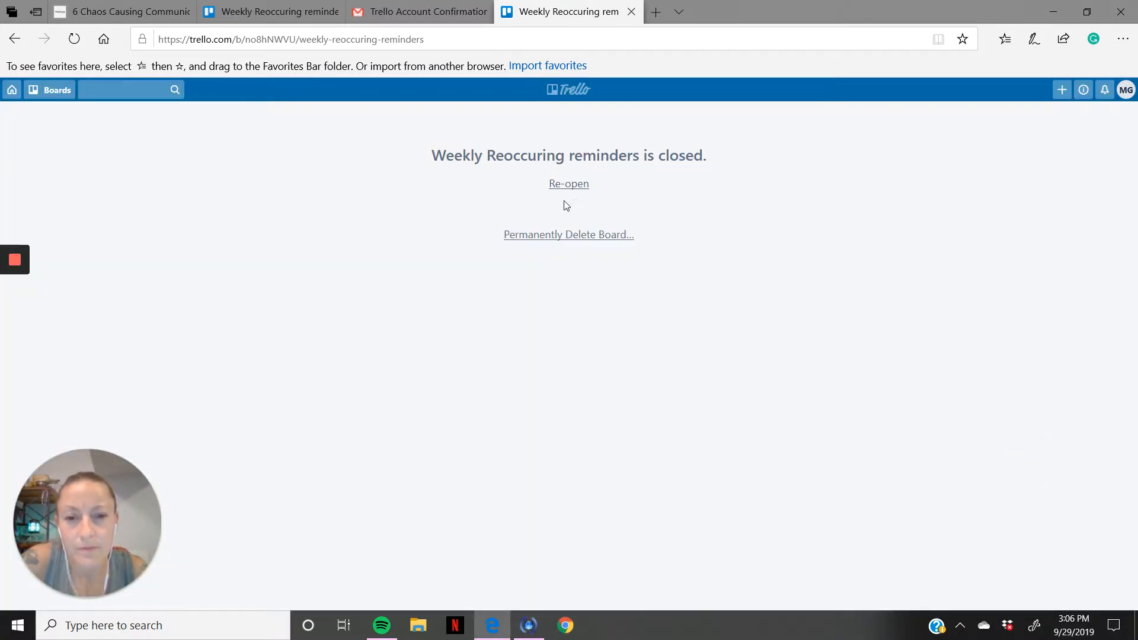
click(597, 235)
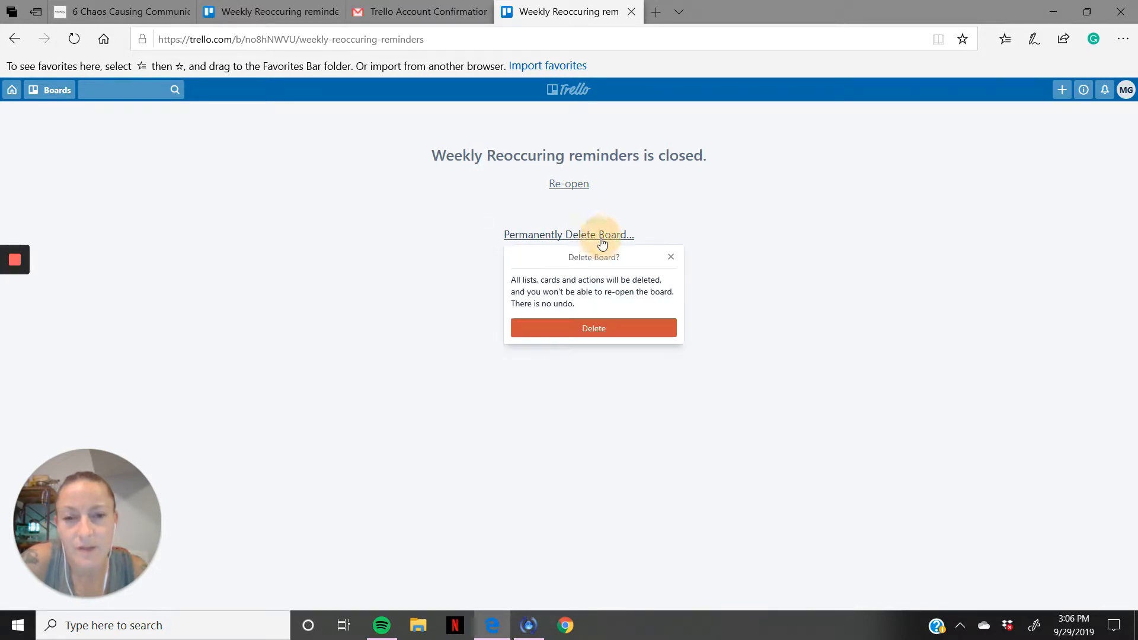
click(600, 321)
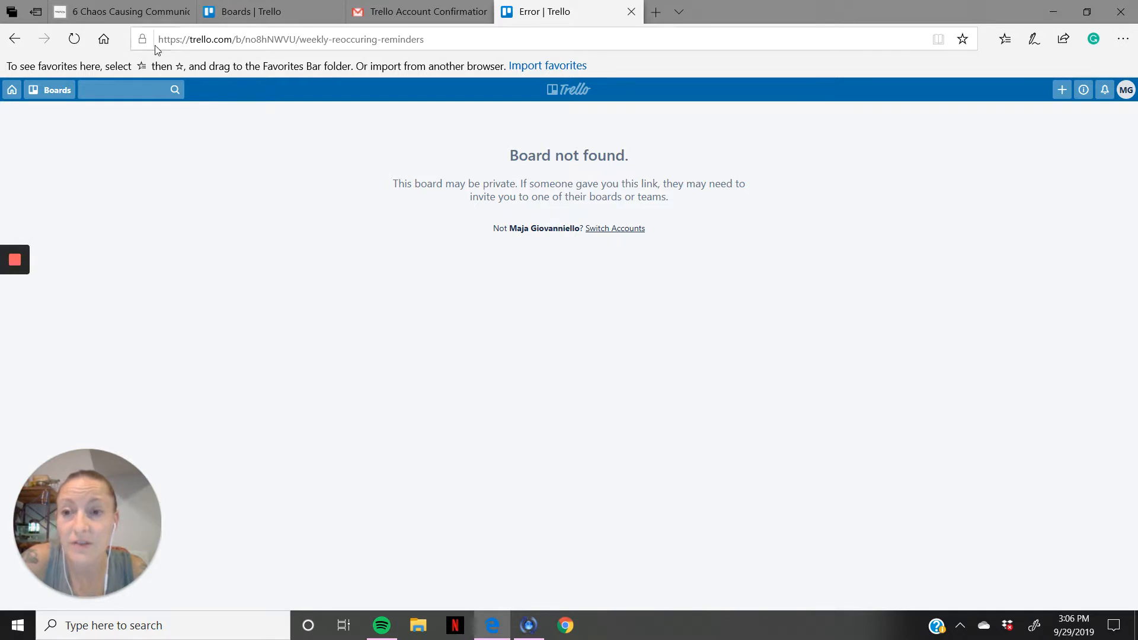
Step: Open the Week of 9/26 card on the starred family board and check off eggs and milk
click(41, 97)
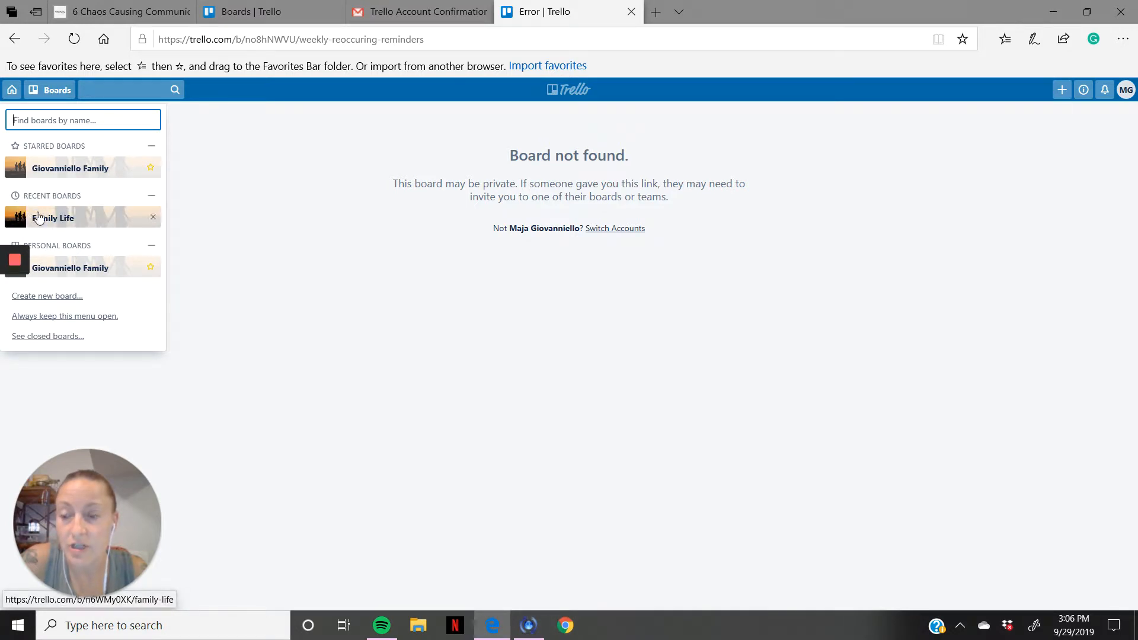
click(68, 171)
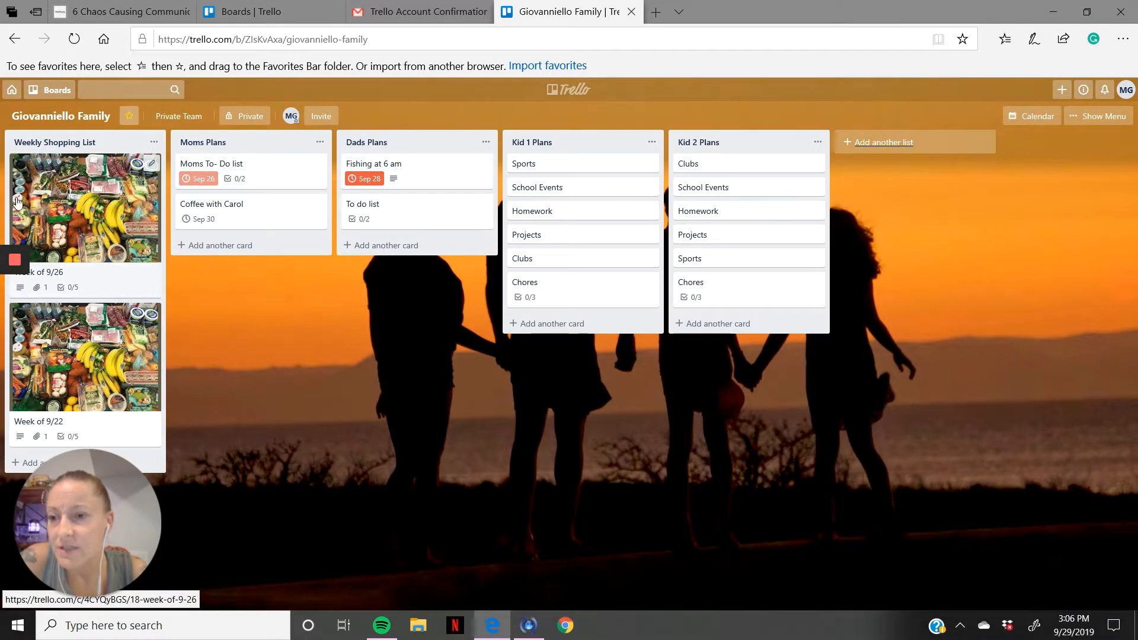
click(59, 218)
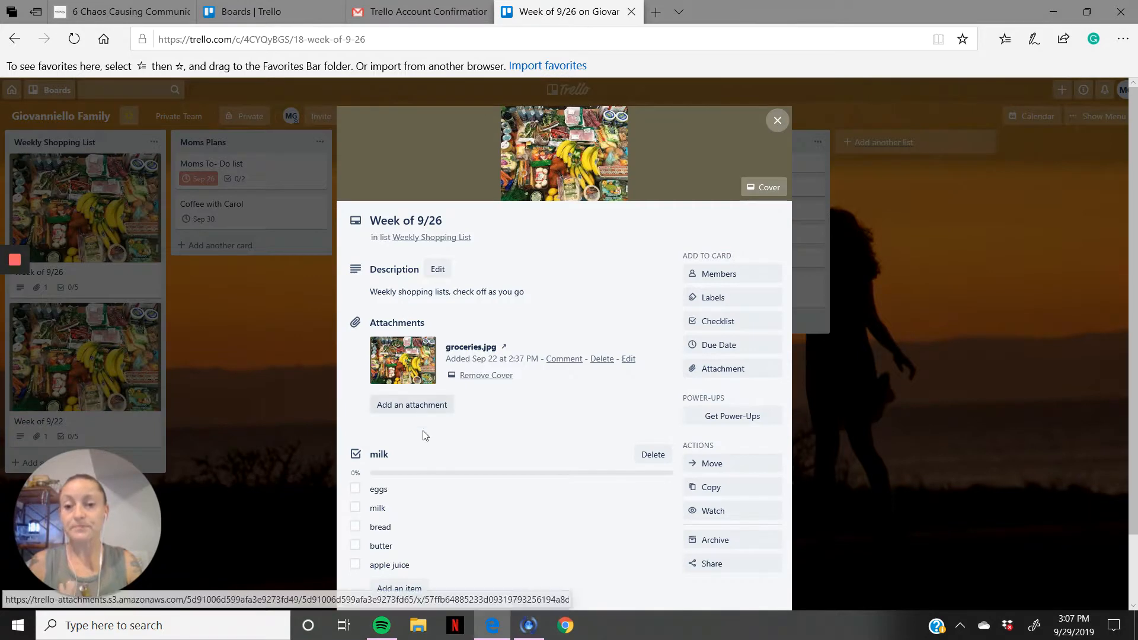
click(401, 491)
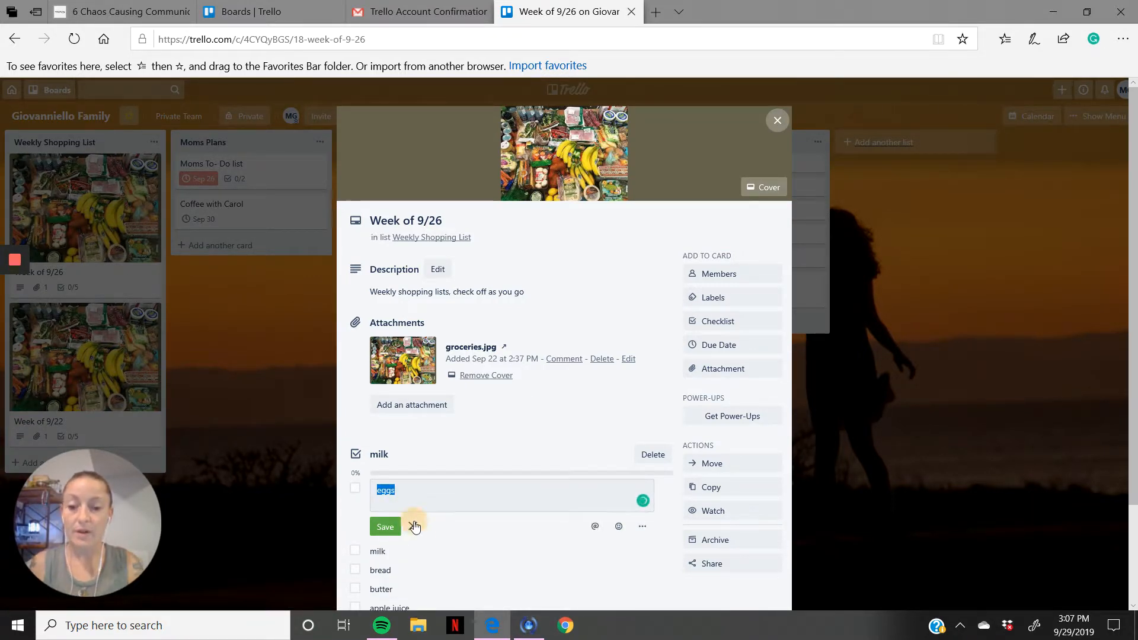
click(413, 526)
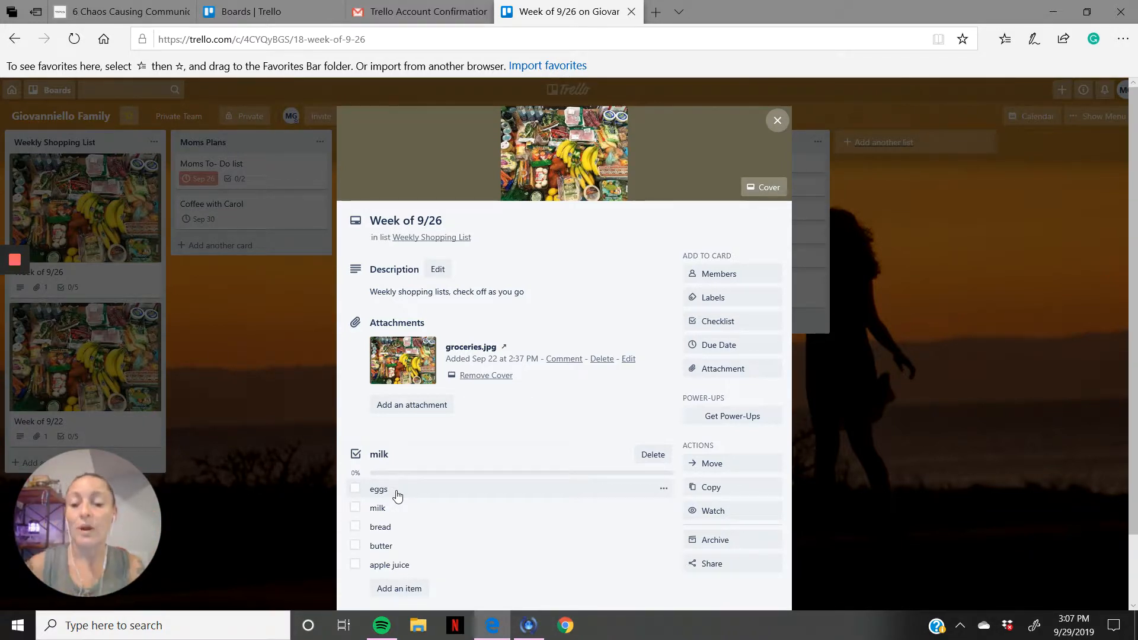
click(356, 489)
click(356, 509)
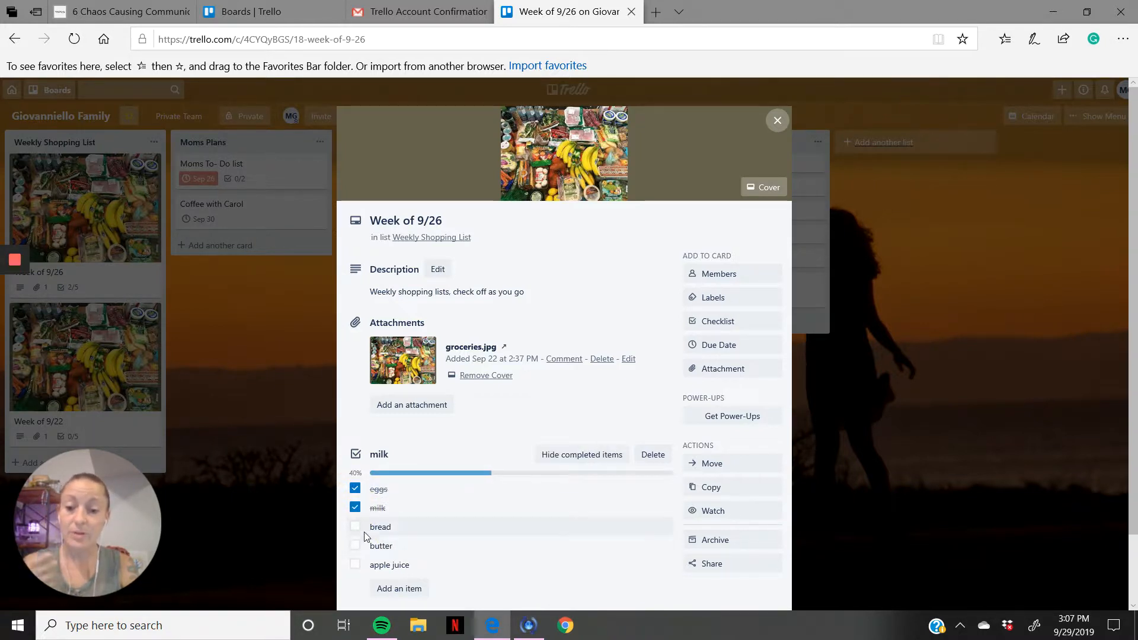
Step: Save the comment "blue cheese the chunky kind" on the Week of 9/26 card and close the card
scroll(408, 551, down, 2)
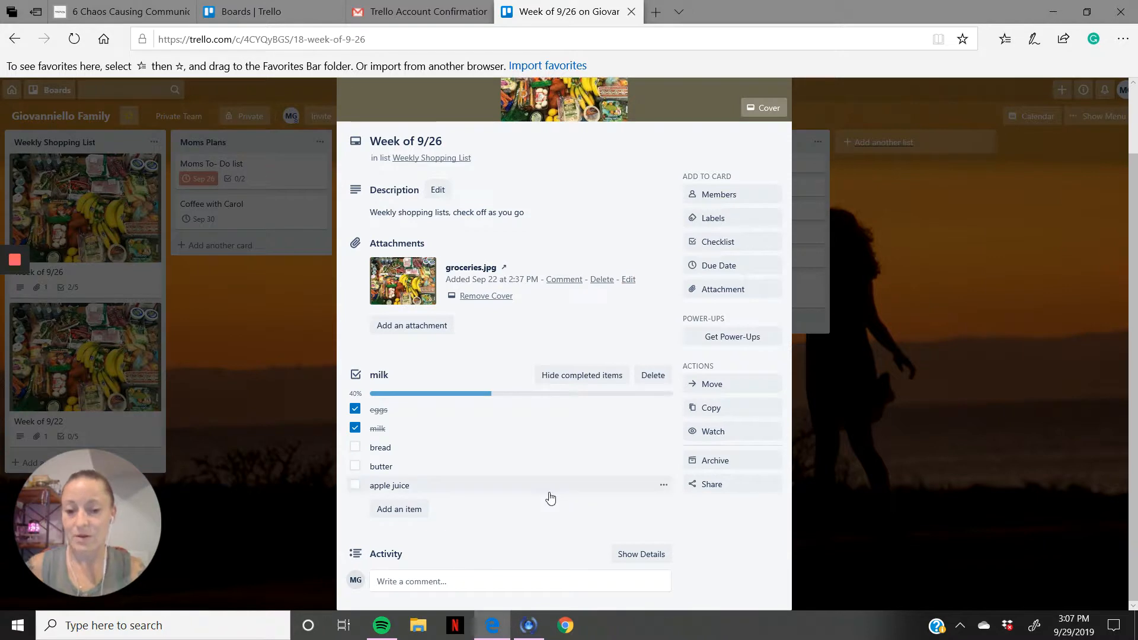
click(479, 582)
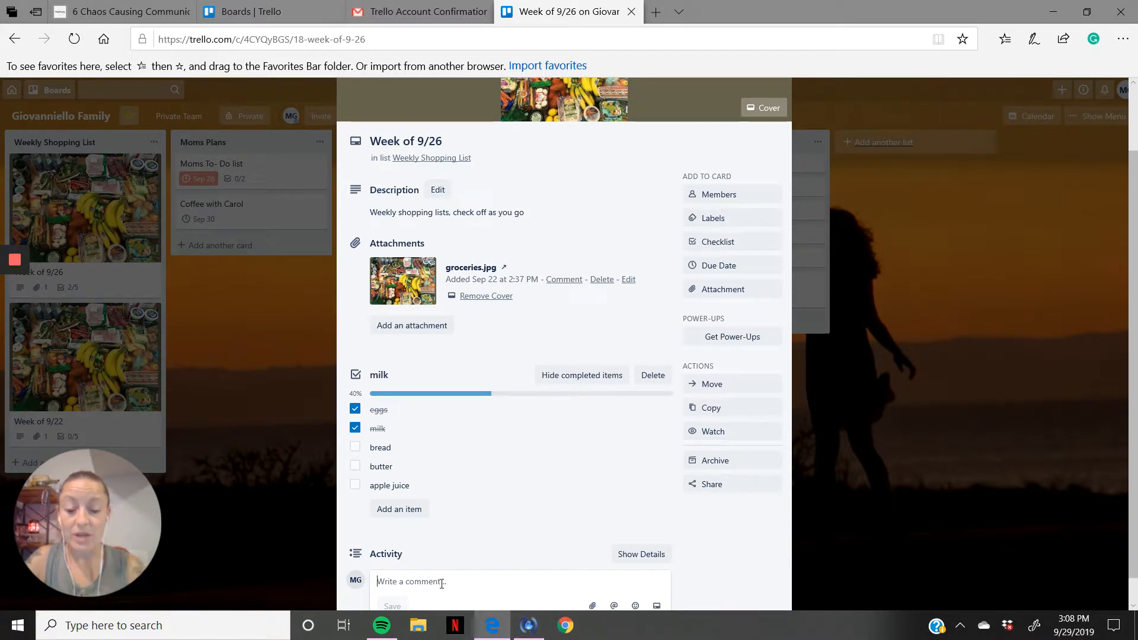
text(blue cheese the chu)
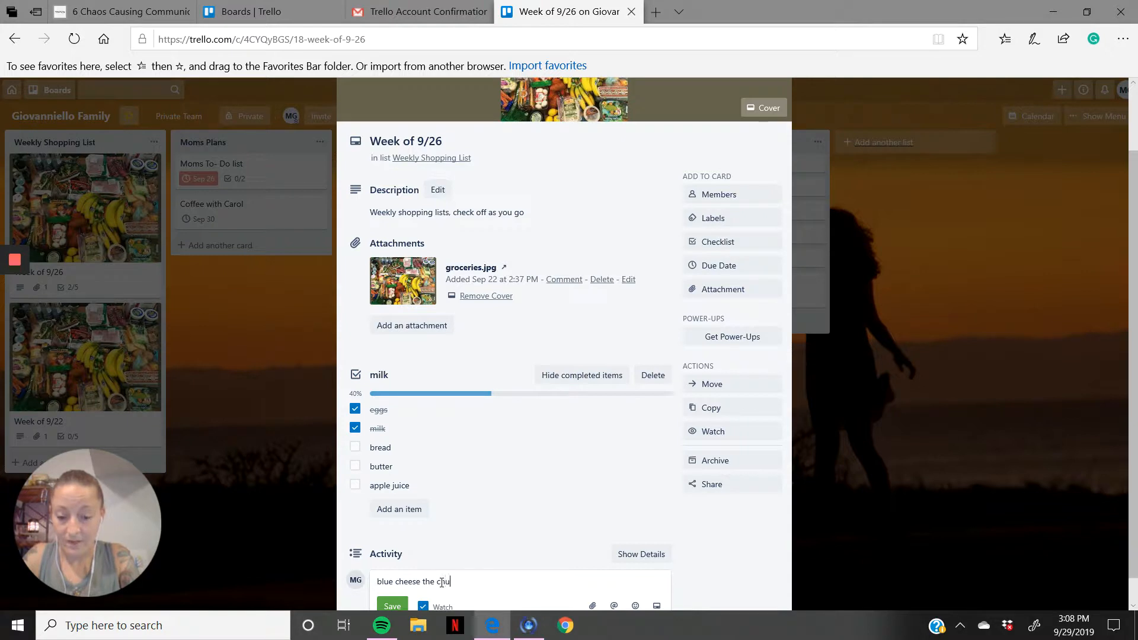
text(ky kind)
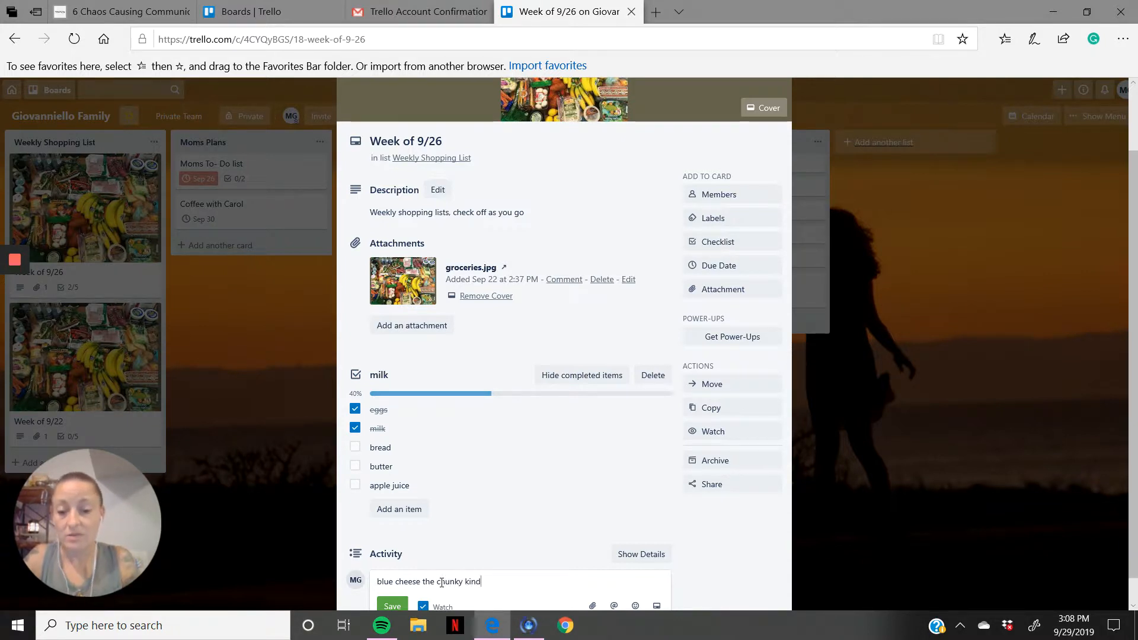
click(393, 605)
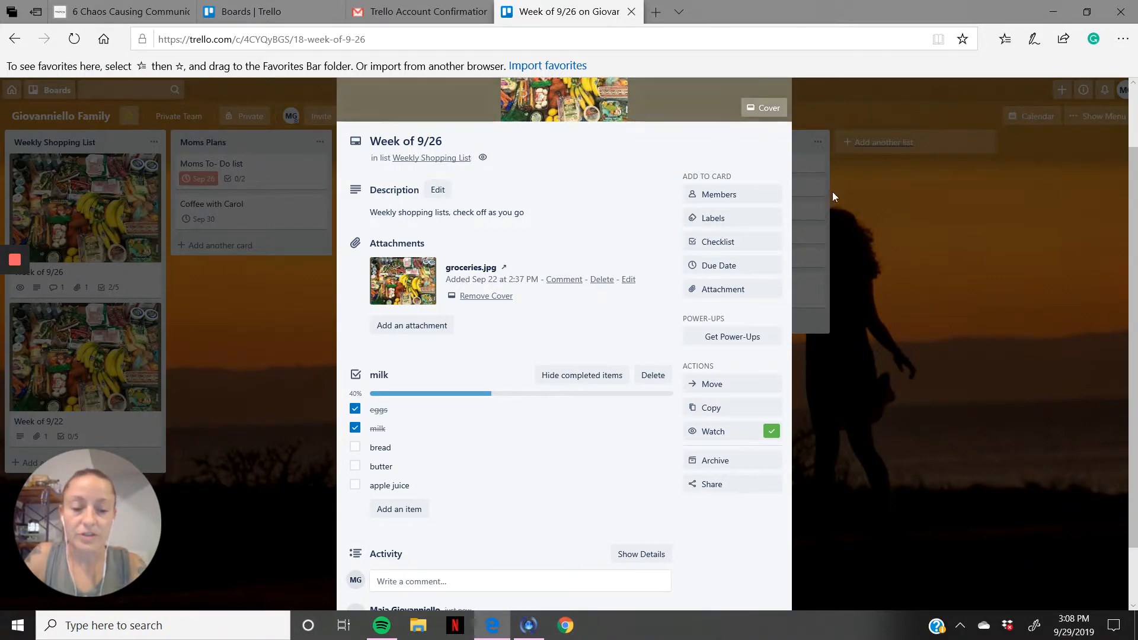
scroll(721, 156, up, 2)
click(771, 121)
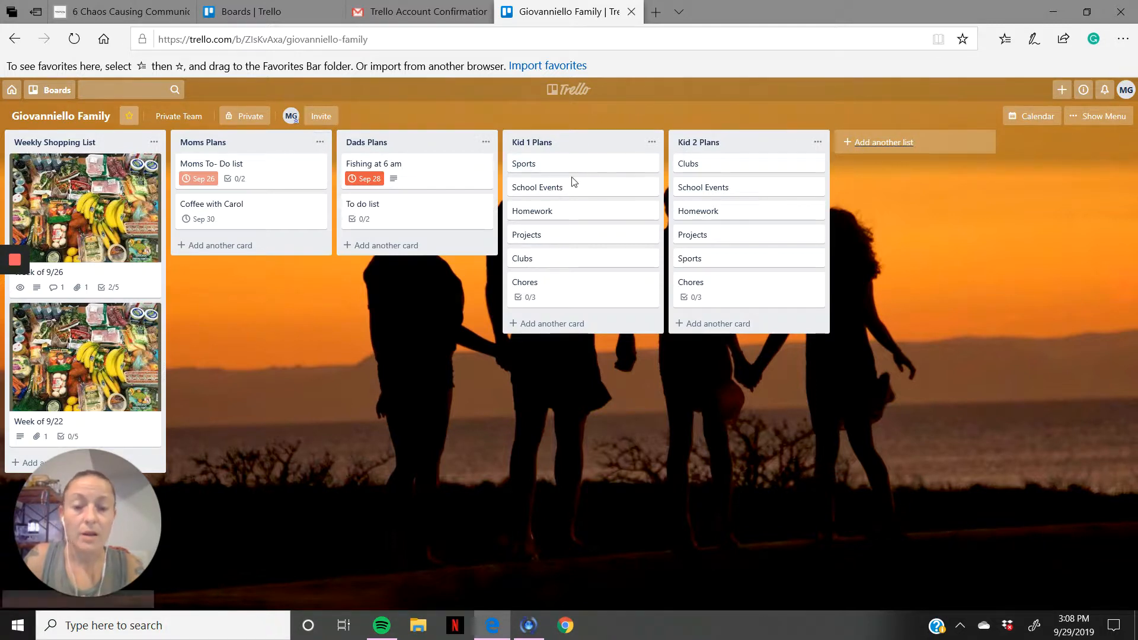
Step: View the Sports card in Kid 1 Plans and its options for adding a checklist
click(536, 165)
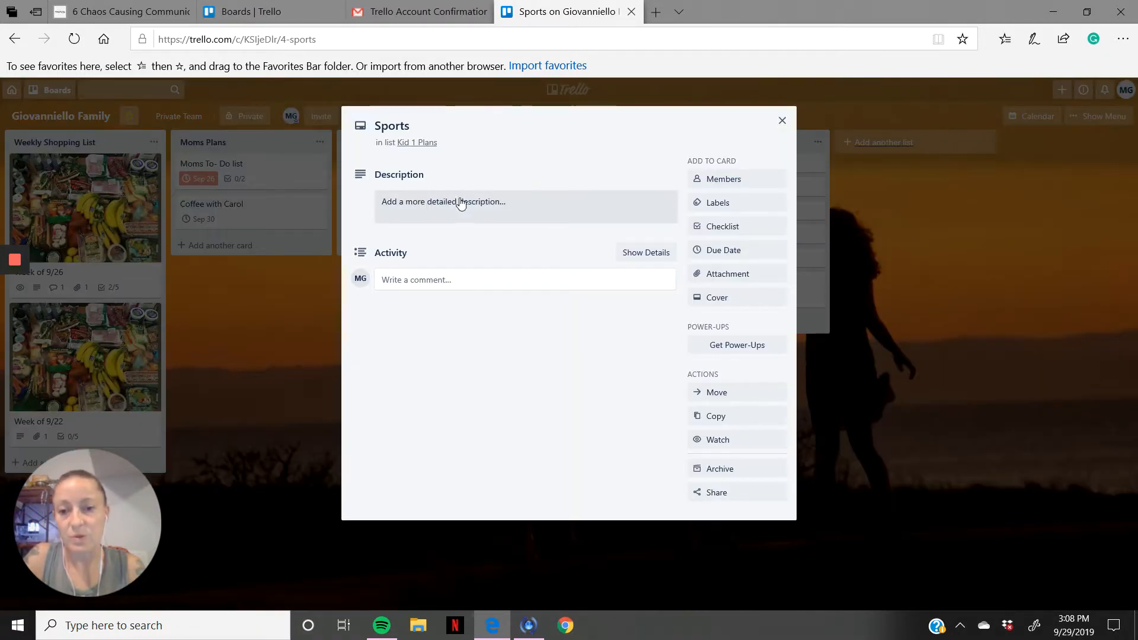
click(722, 227)
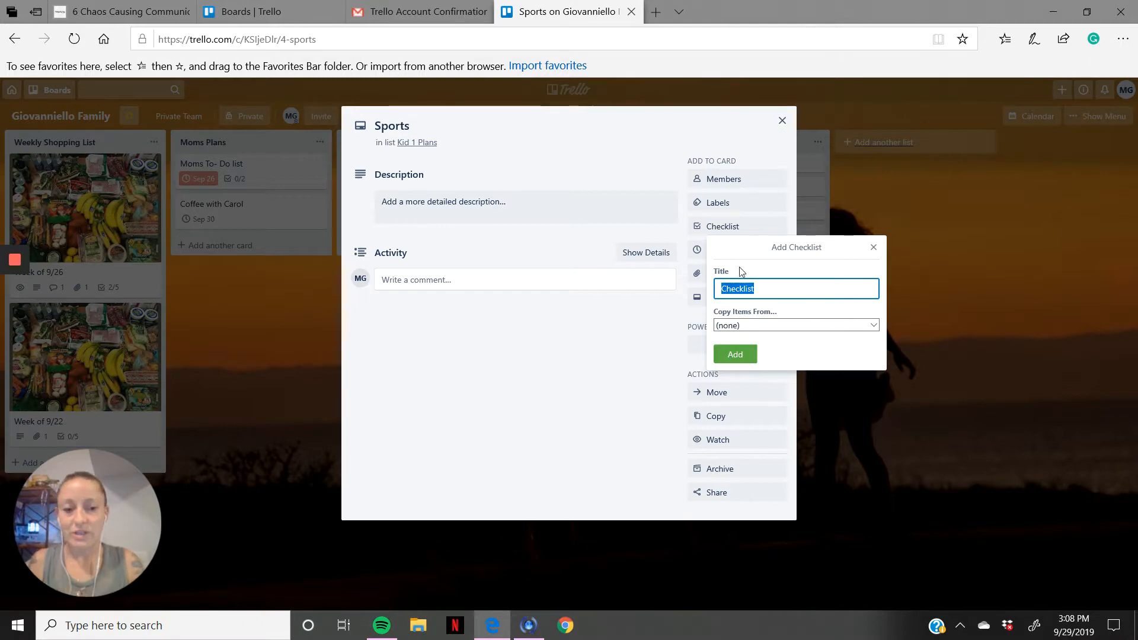
click(875, 249)
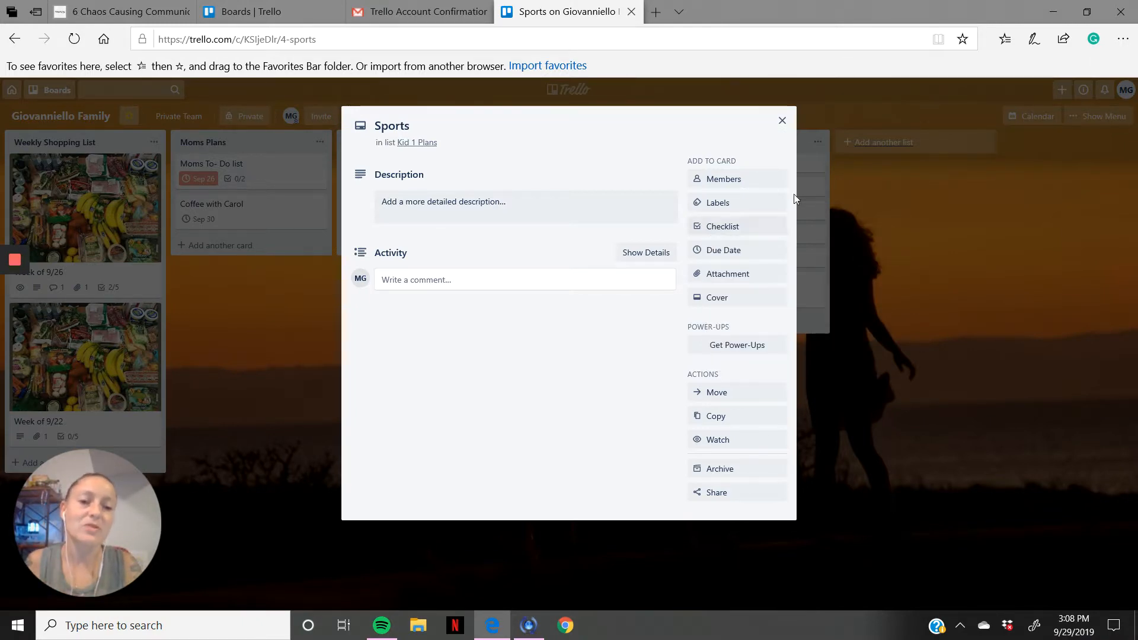
click(783, 120)
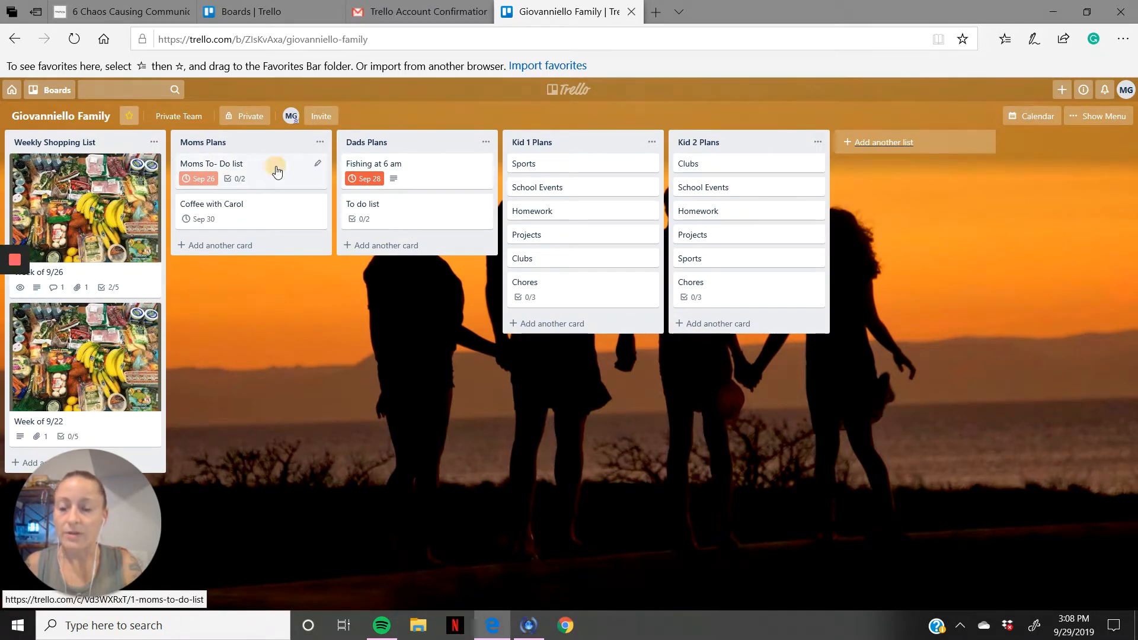
Step: View the Moms To- Do list card in Moms Plans and its sharing options, including the card link
click(276, 171)
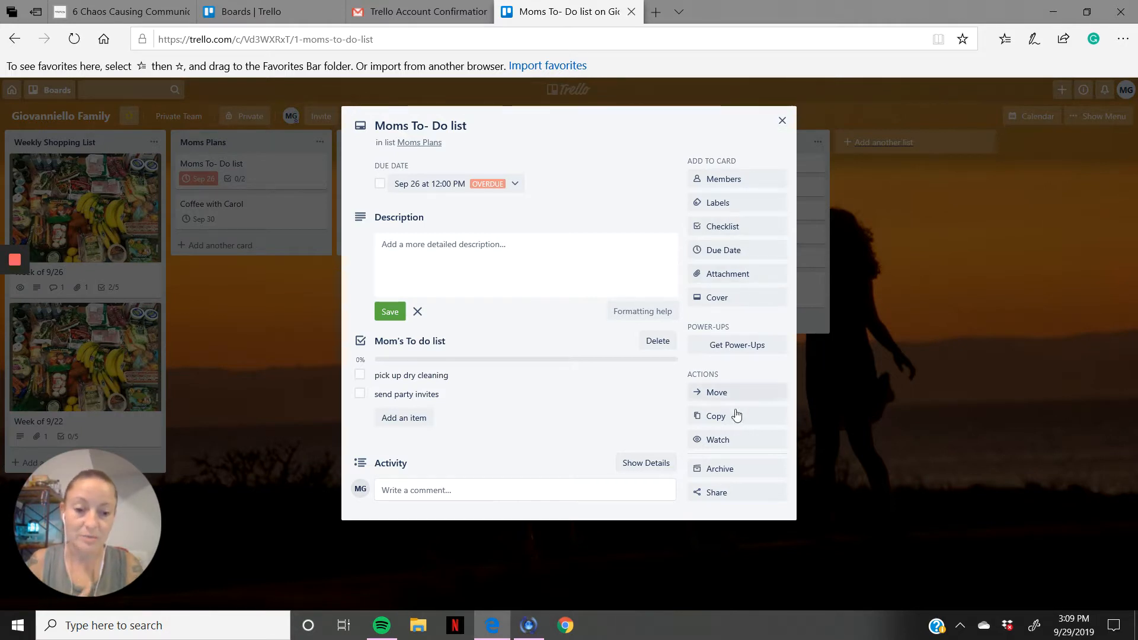
click(735, 496)
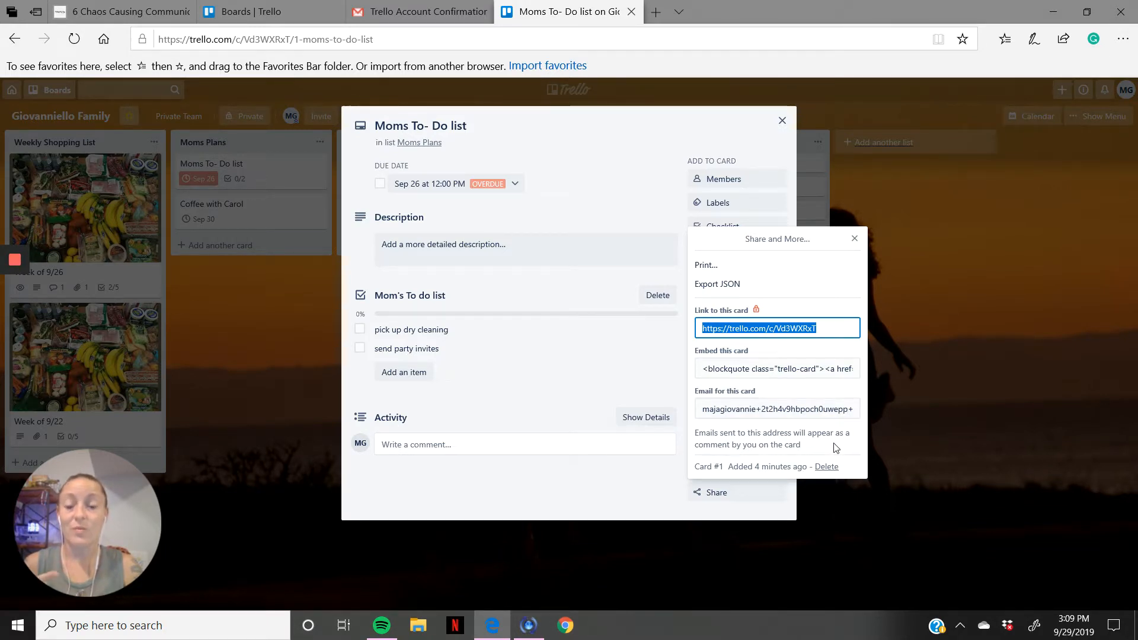
click(855, 239)
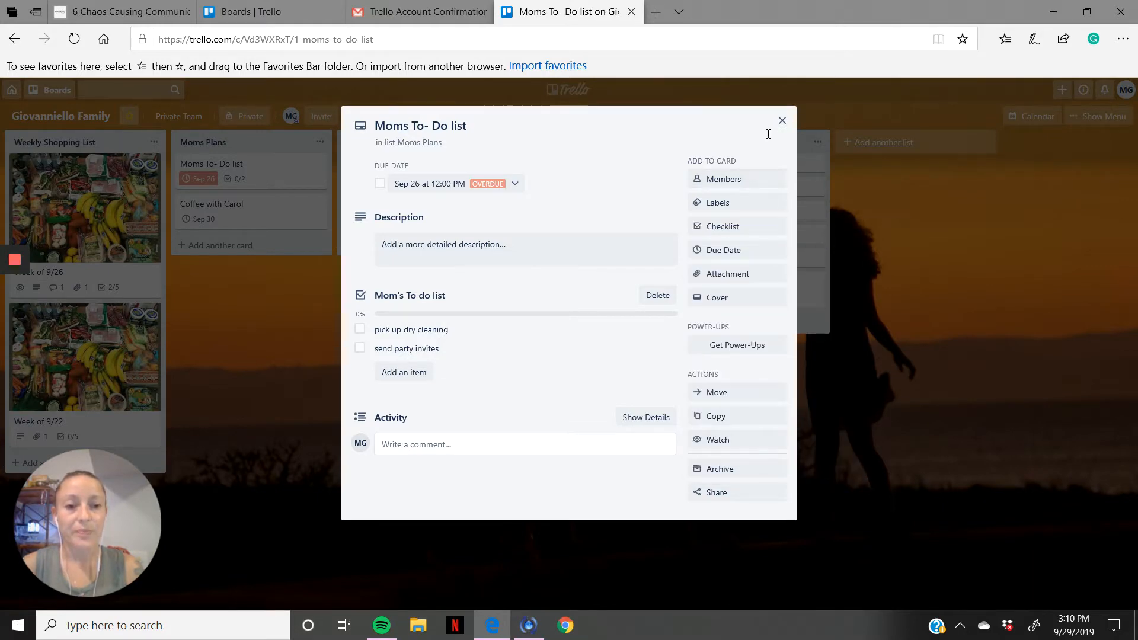
click(783, 121)
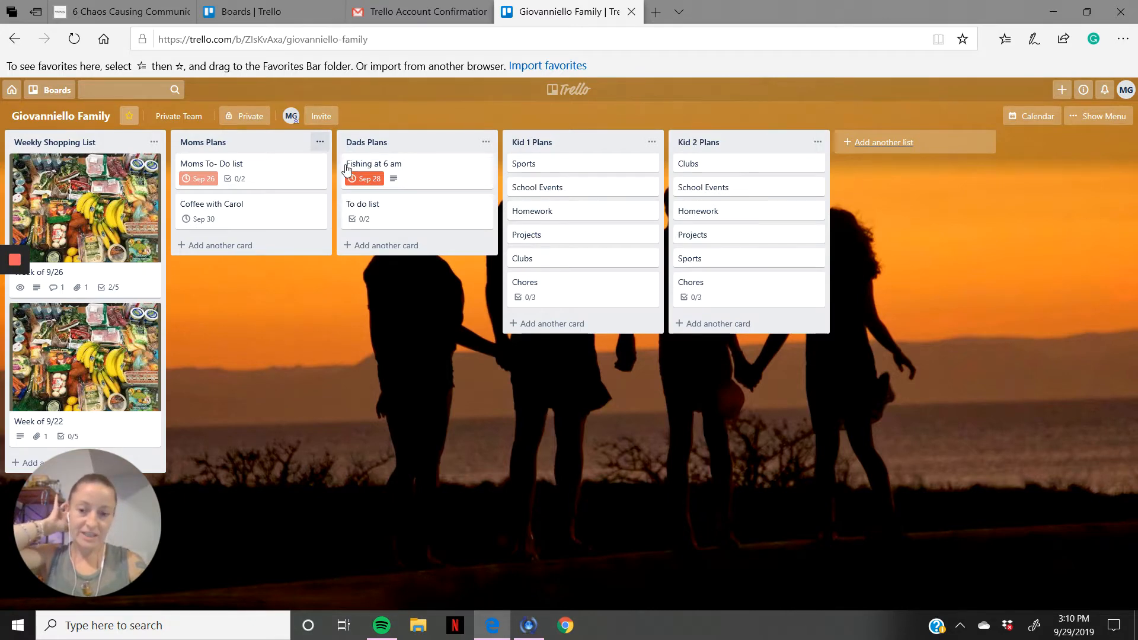
Step: Start a new card on October 2 in the board's calendar, titled "coffee with" plus the friend's first name
click(1039, 117)
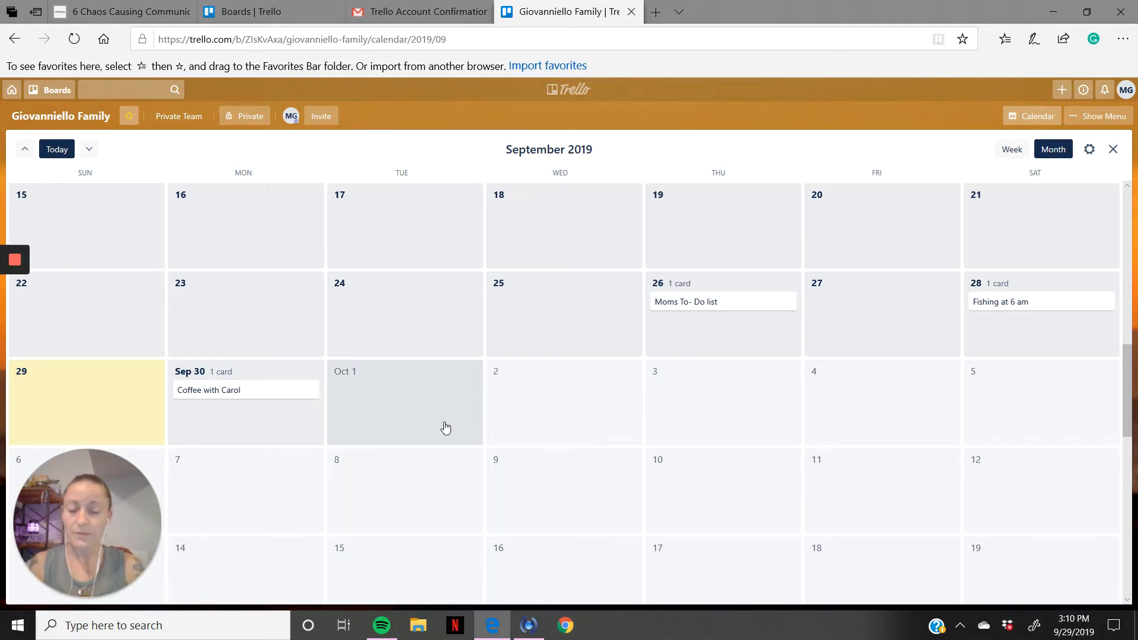
click(582, 389)
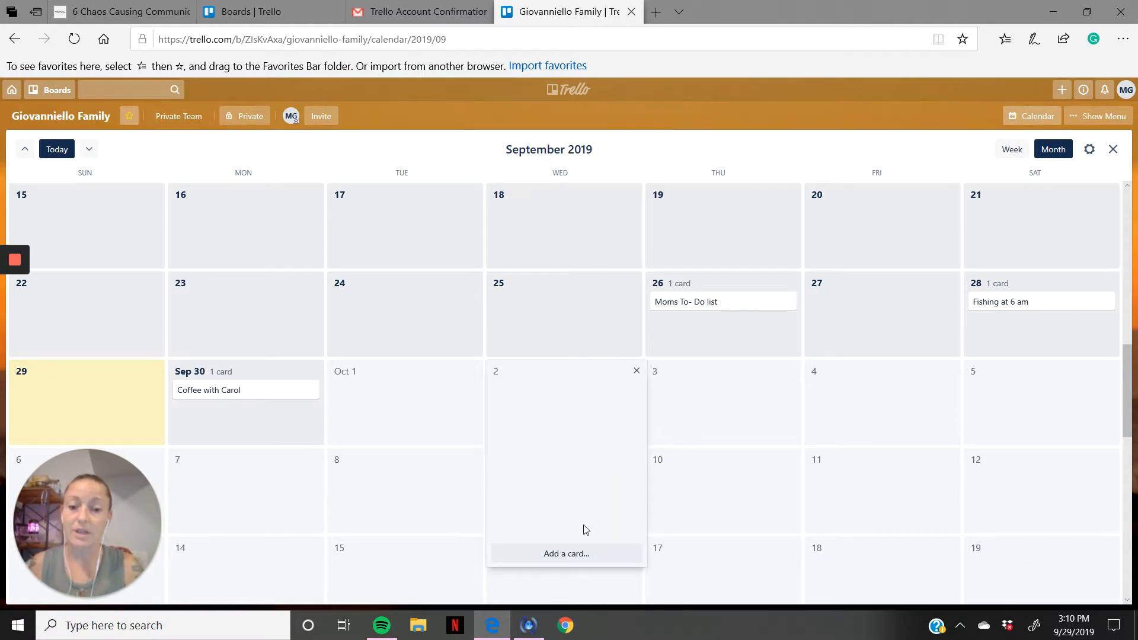
click(575, 556)
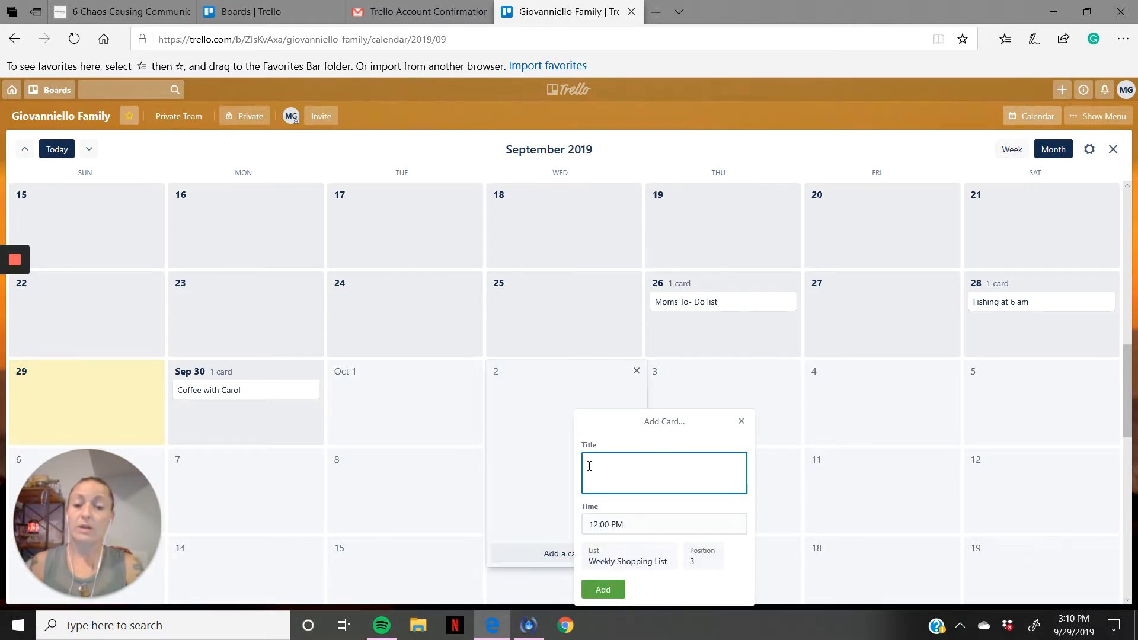
click(603, 465)
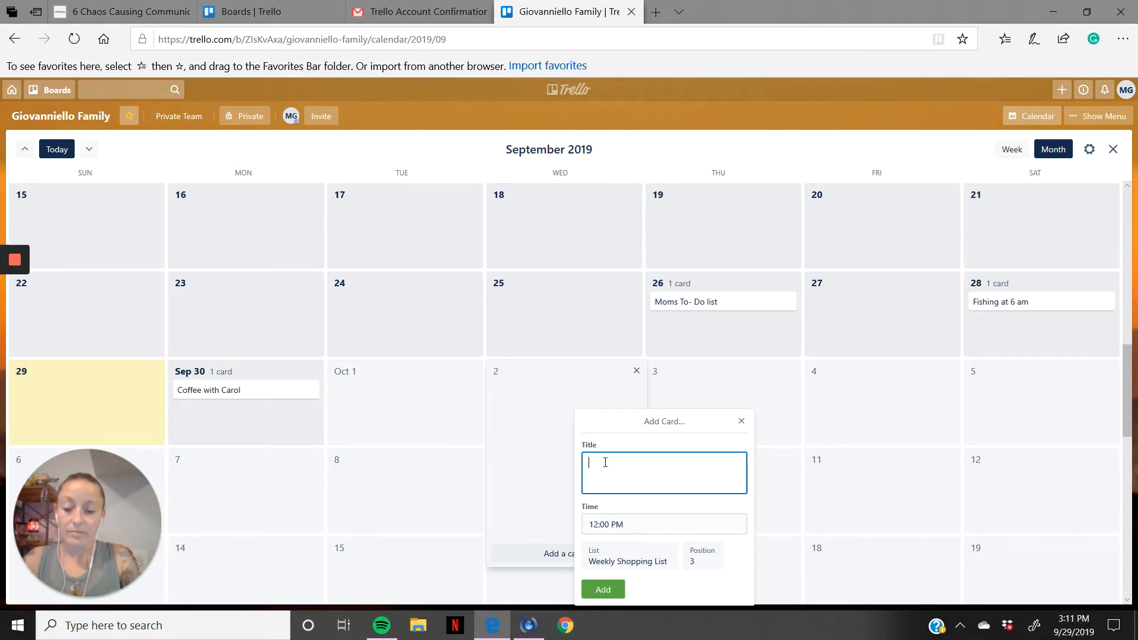
text(coffee)
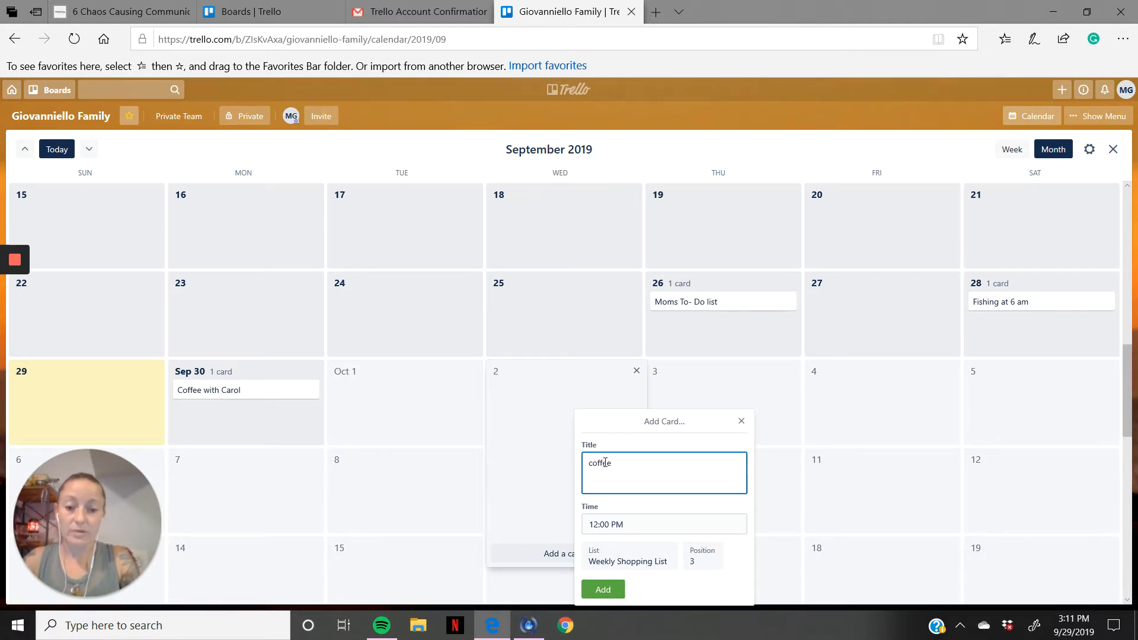
text( with carol)
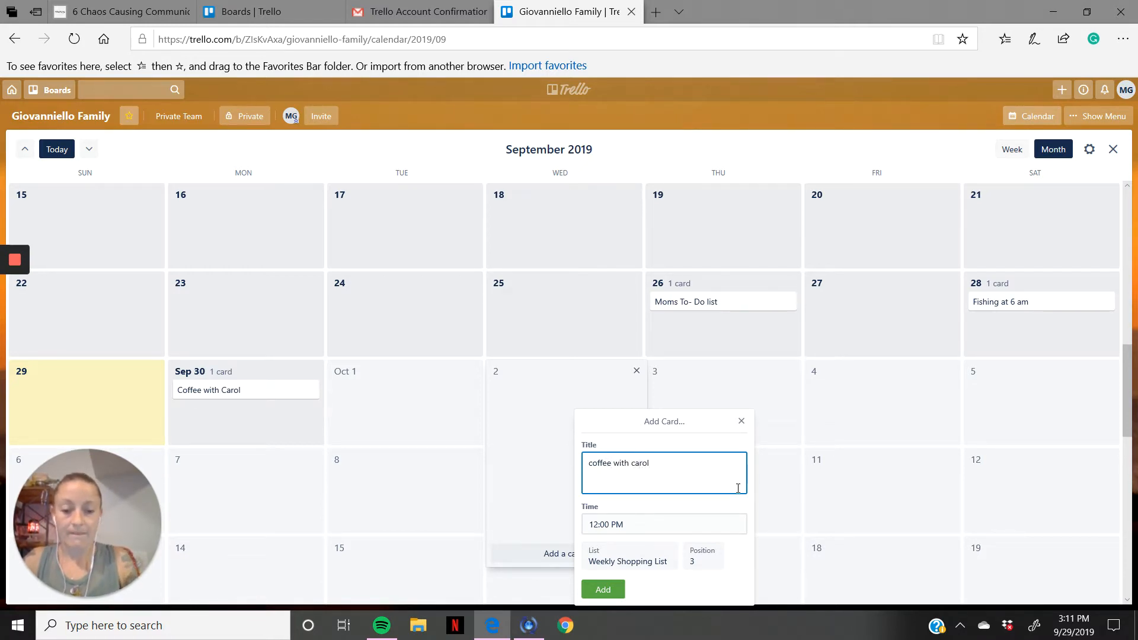
Step: Assign the new October 2 coffee card to the Moms Plans list and add it to the calendar
click(648, 566)
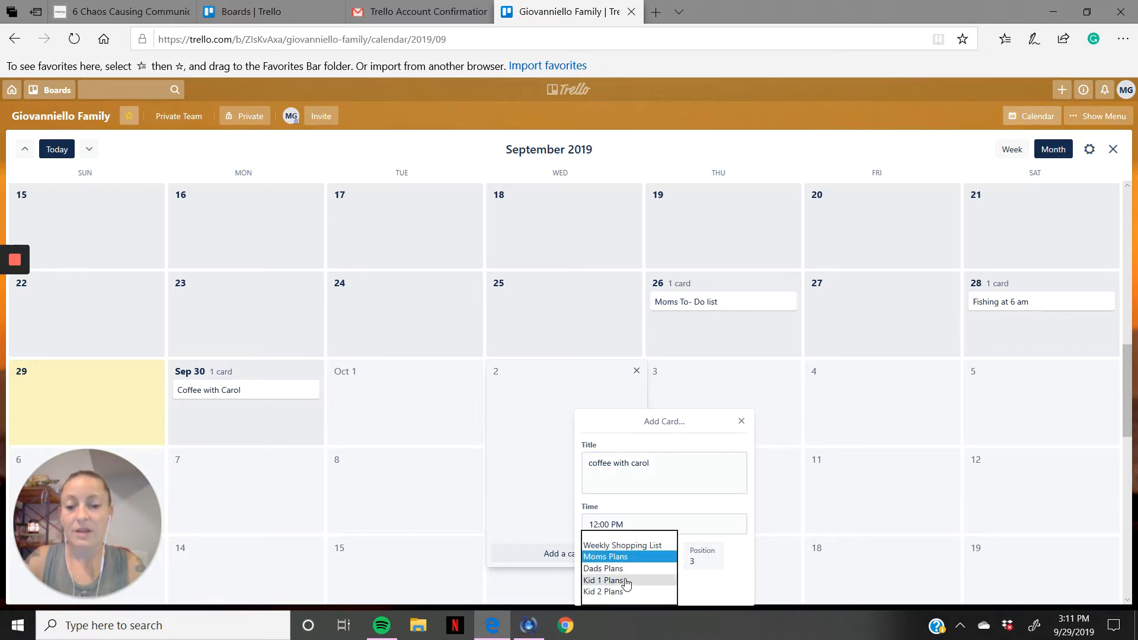
click(615, 559)
scroll(756, 561, down, 1)
scroll(748, 562, down, 1)
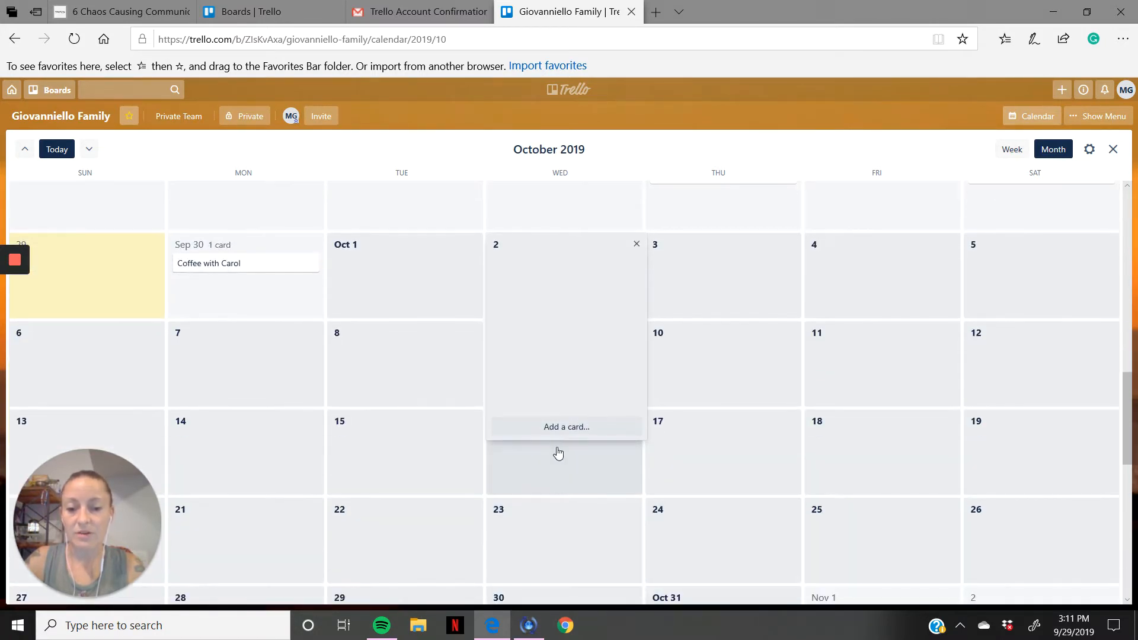
click(559, 427)
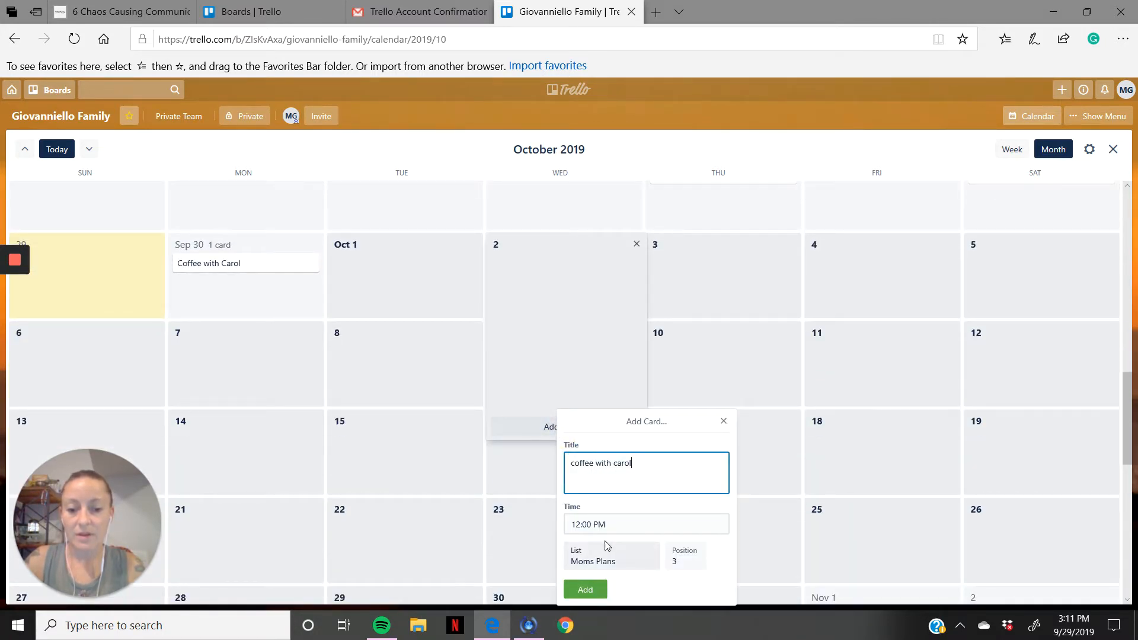
click(586, 590)
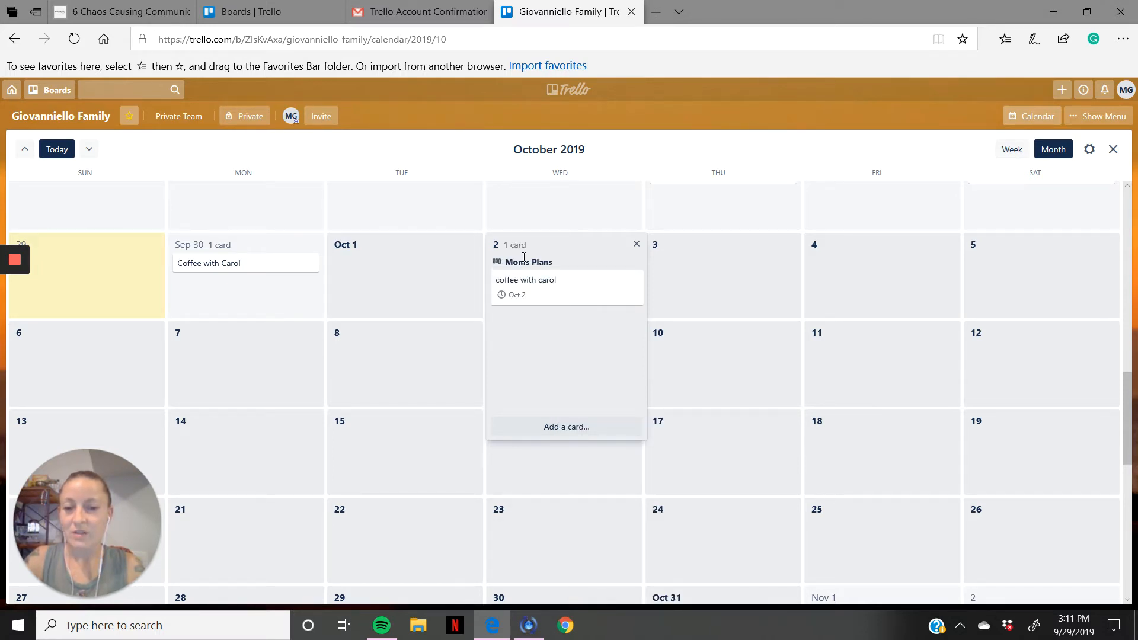
Step: Close the calendar and return to the family board's lists to view the new card under Moms Plans
click(735, 299)
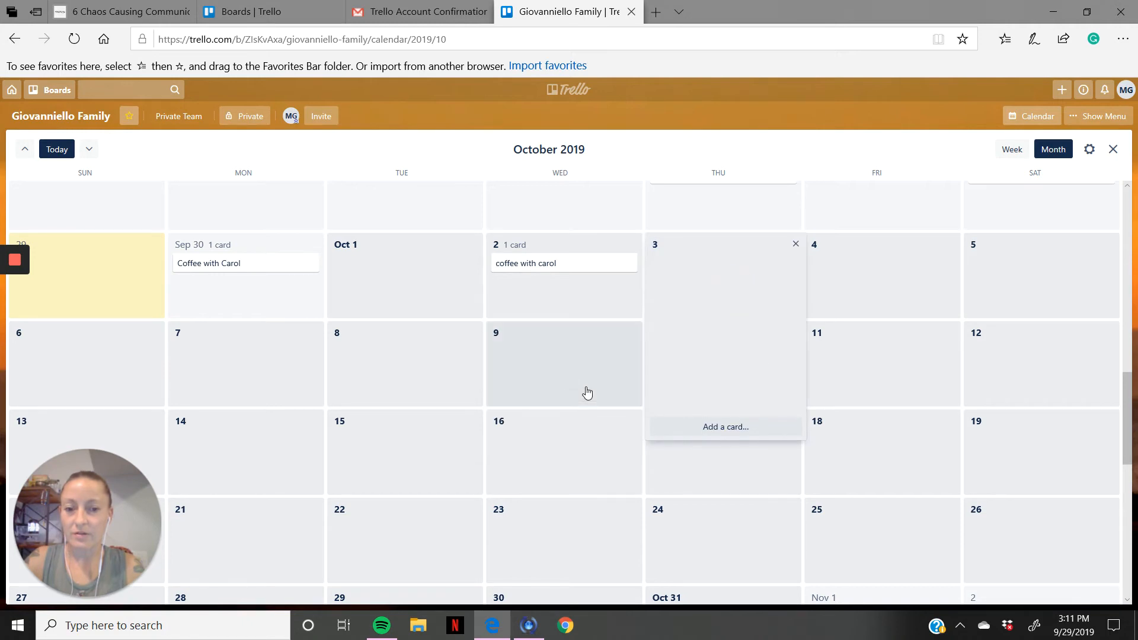
click(565, 370)
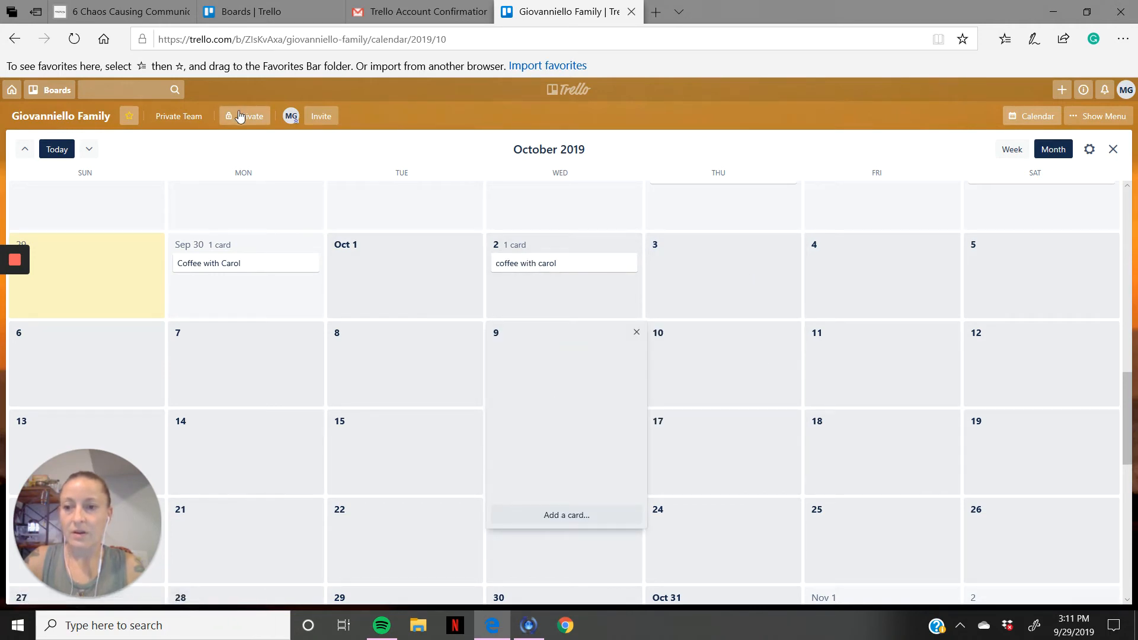
click(1032, 118)
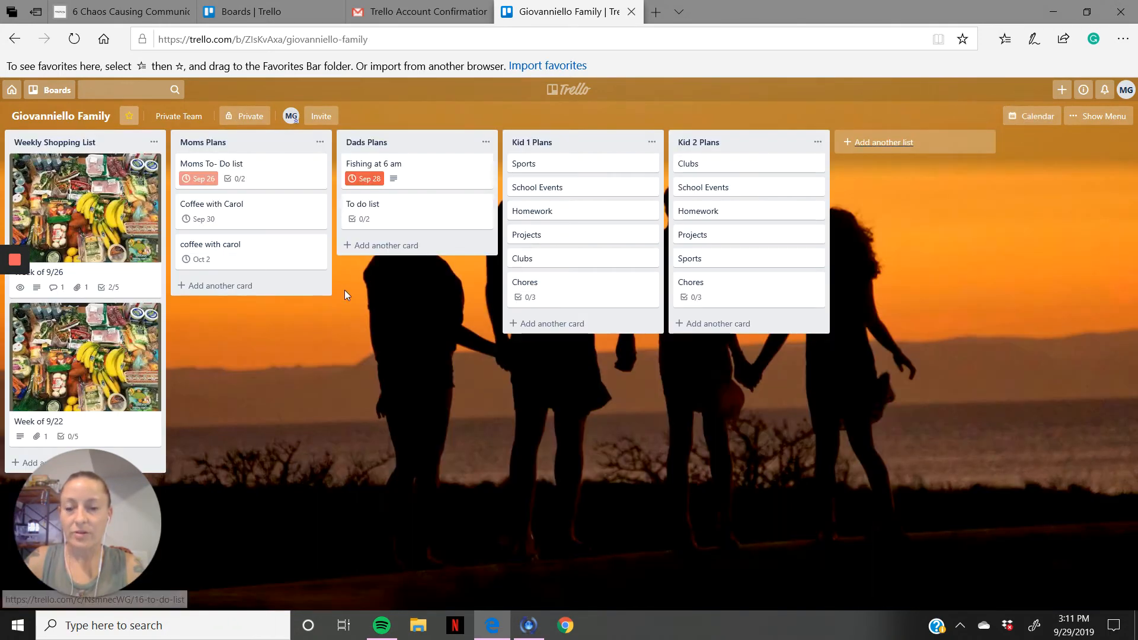